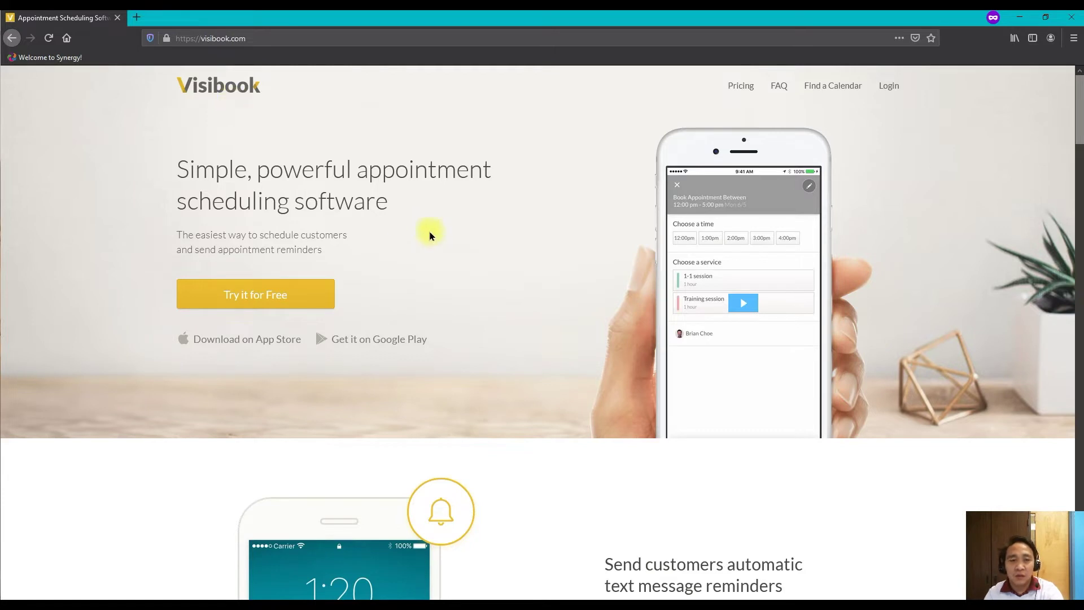
pyautogui.scroll(-3, 587, 315)
pyautogui.scroll(-2, 589, 317)
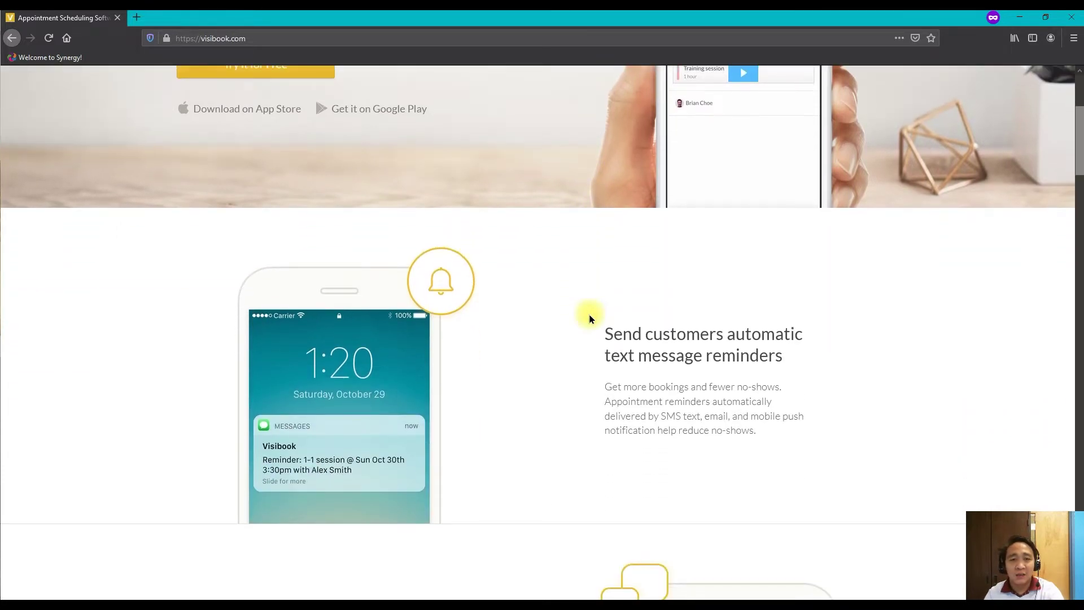
pyautogui.scroll(-1, 590, 318)
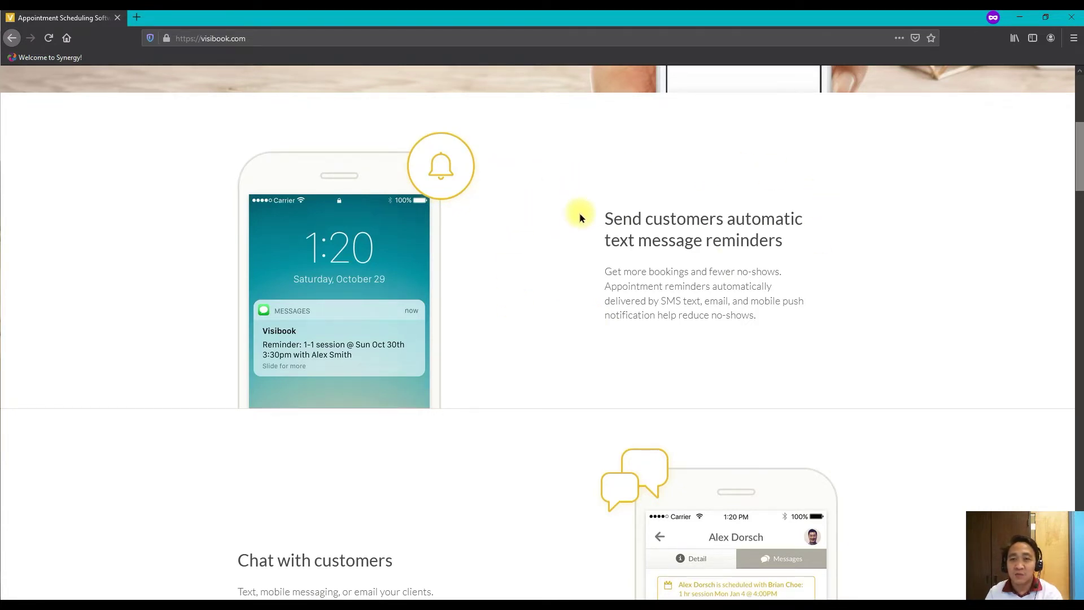
pyautogui.scroll(-4, 580, 218)
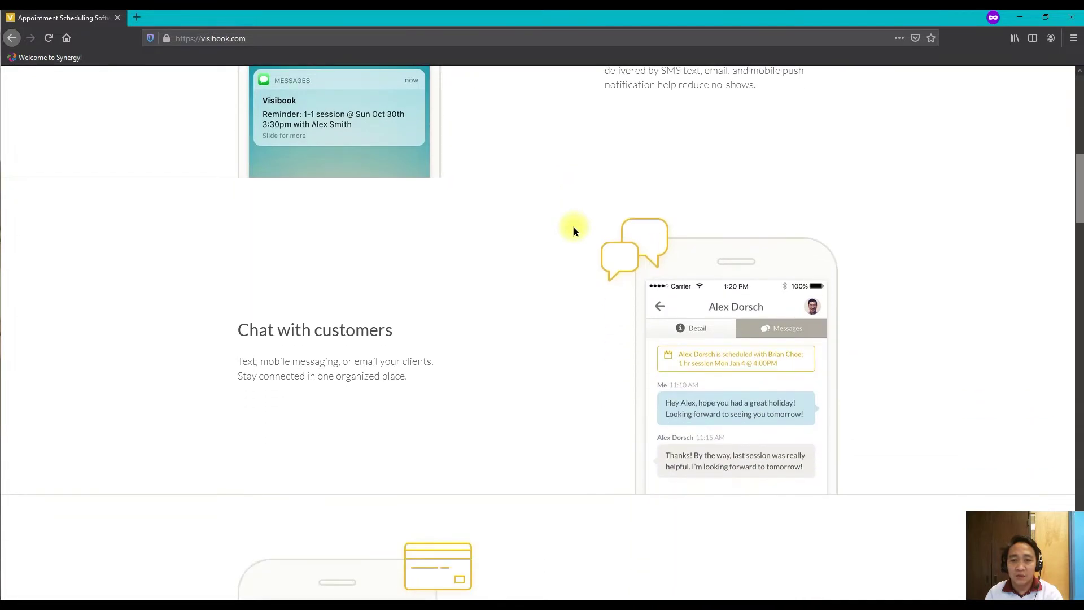
pyautogui.scroll(-5, 574, 231)
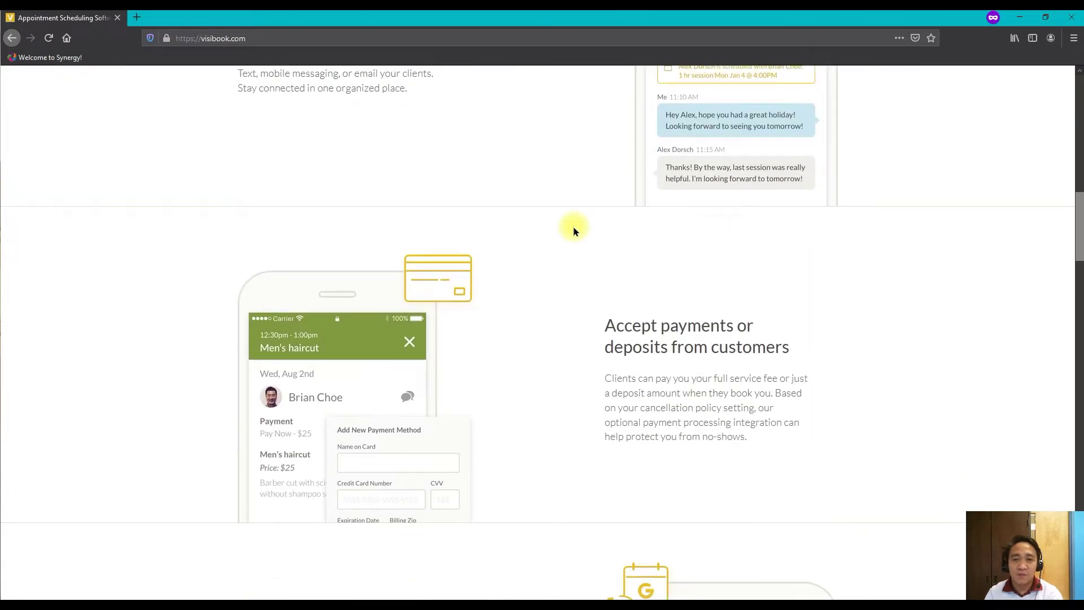
pyautogui.scroll(-6, 570, 228)
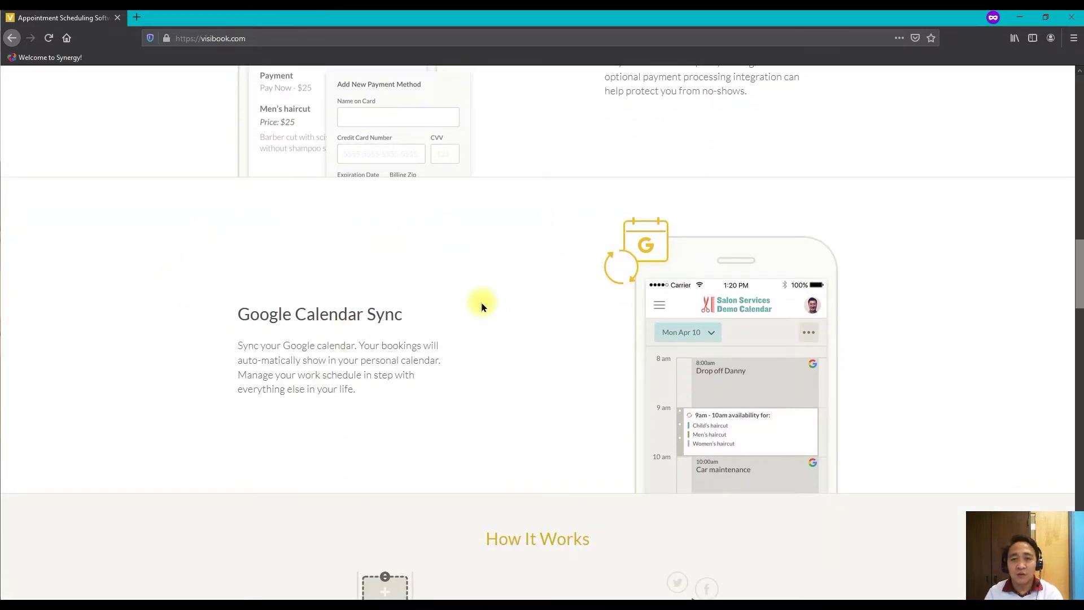
pyautogui.scroll(-6, 483, 307)
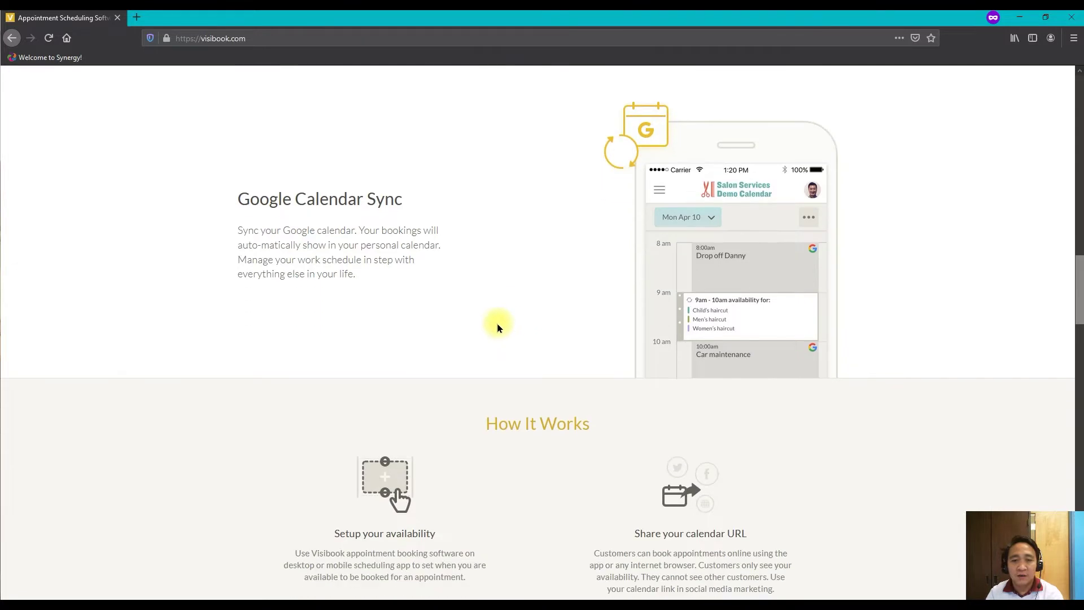
pyautogui.scroll(-1, 487, 326)
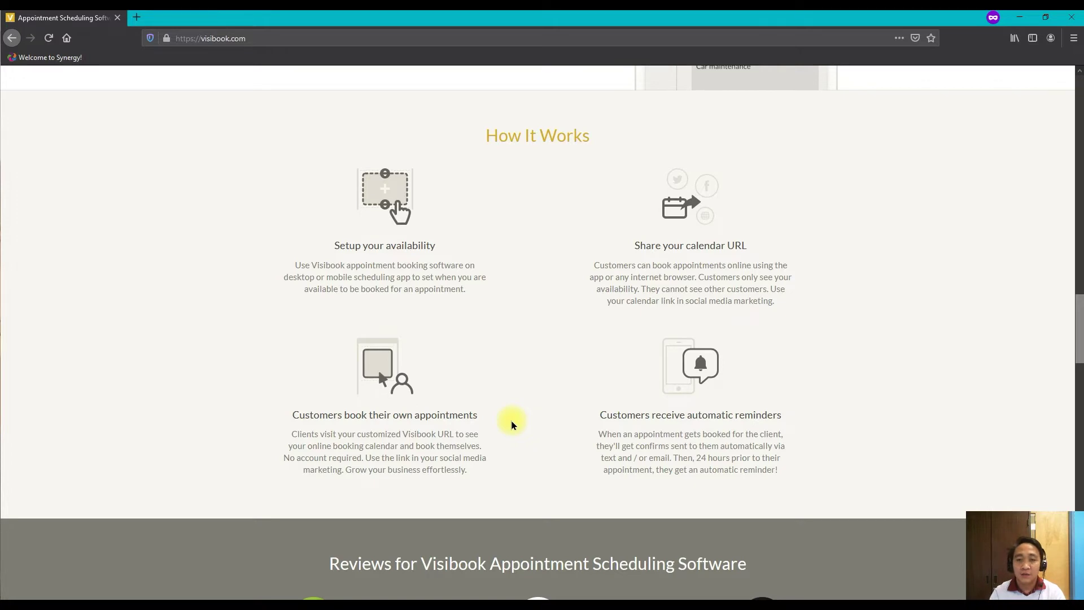
pyautogui.scroll(-3, 525, 437)
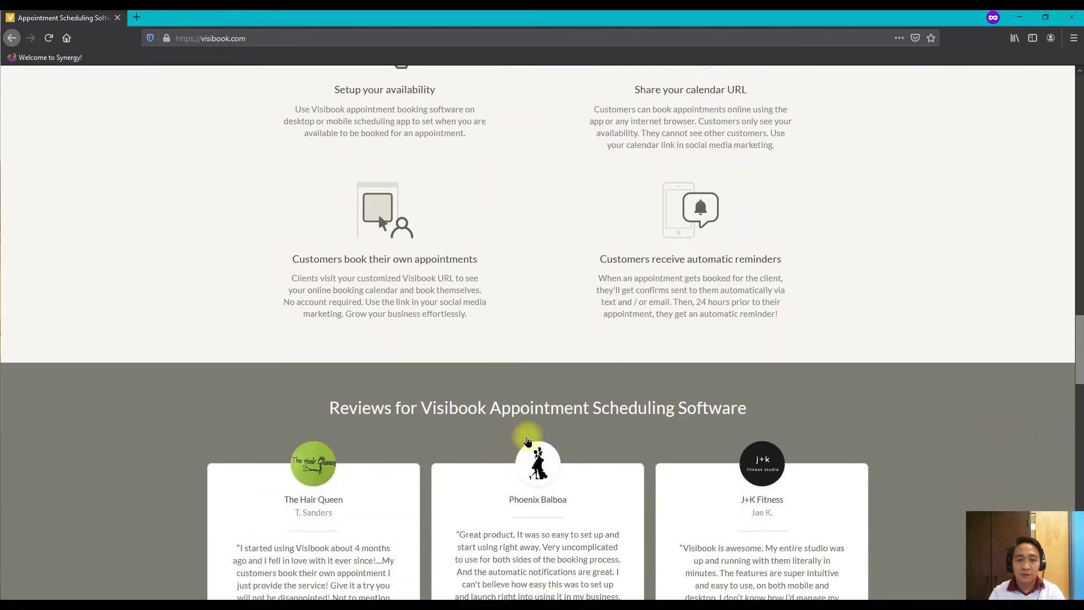
pyautogui.scroll(-2, 497, 421)
pyautogui.scroll(-2, 476, 420)
pyautogui.scroll(7, 476, 420)
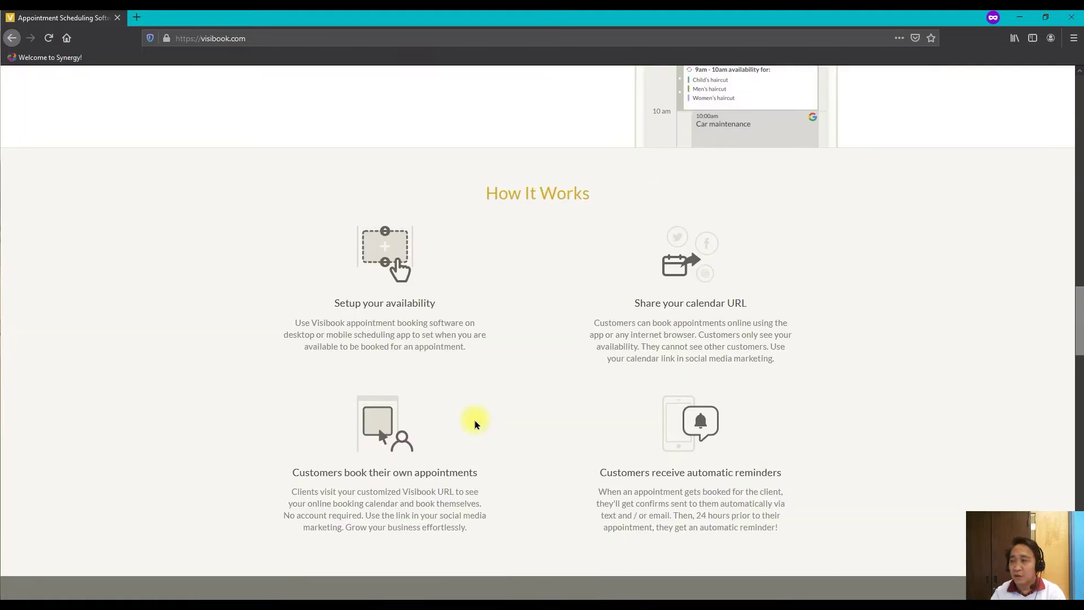
pyautogui.scroll(8, 475, 424)
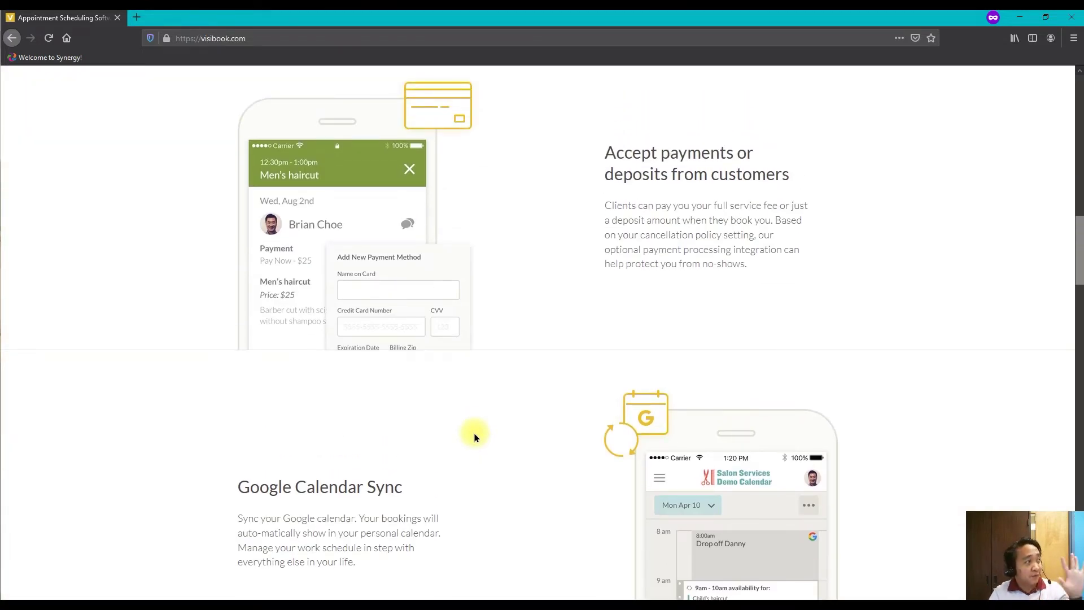
pyautogui.scroll(3, 514, 442)
pyautogui.scroll(15, 514, 444)
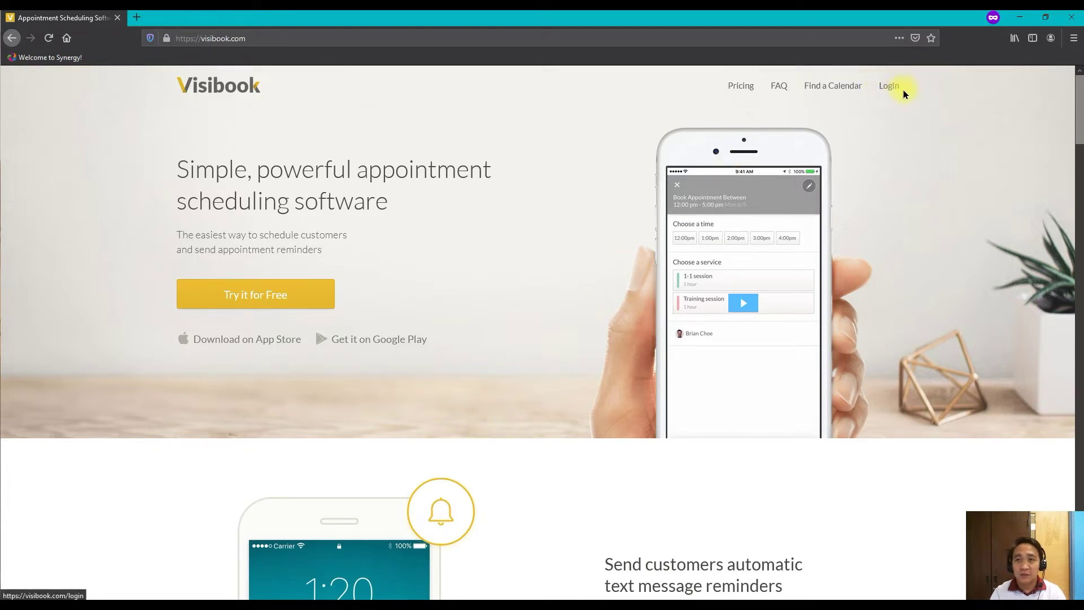
# - Go from Login to Sign Up and choose Create Account to begin a new Visibook account
pyautogui.click(886, 88)
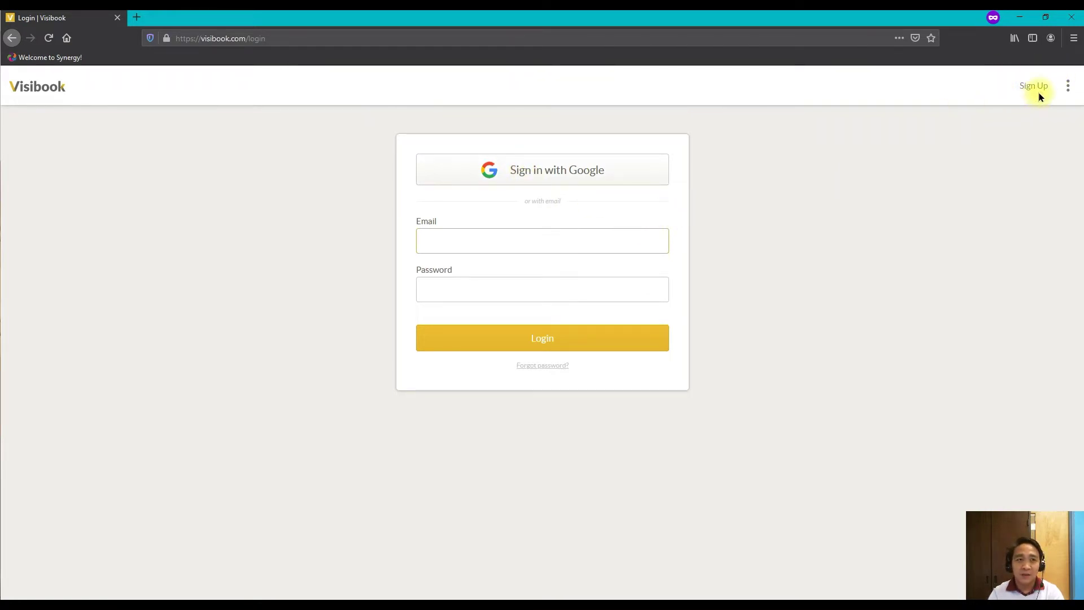
pyautogui.click(1033, 86)
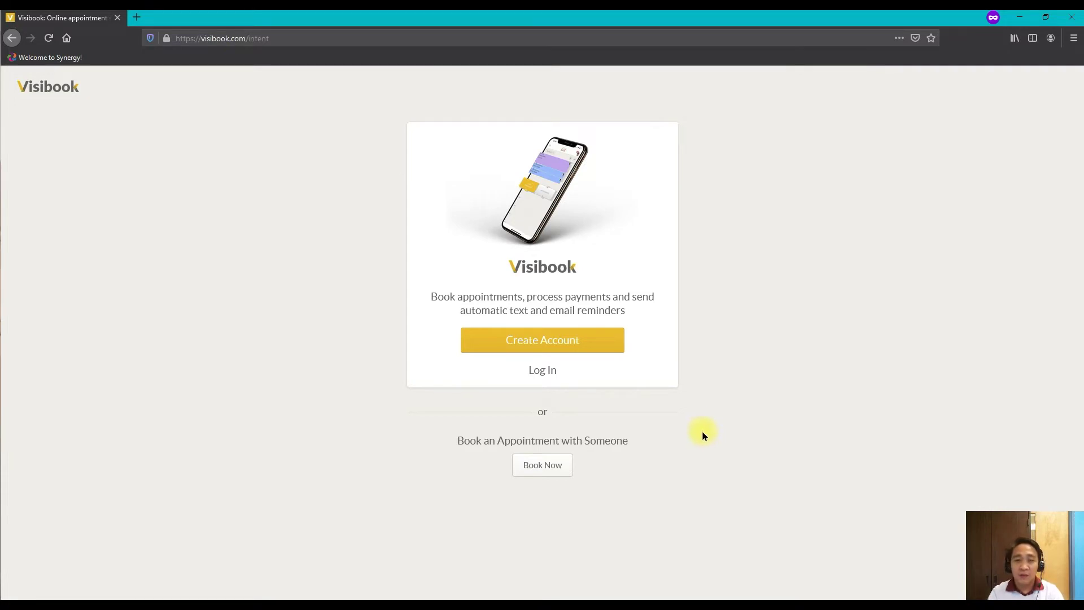
pyautogui.click(554, 339)
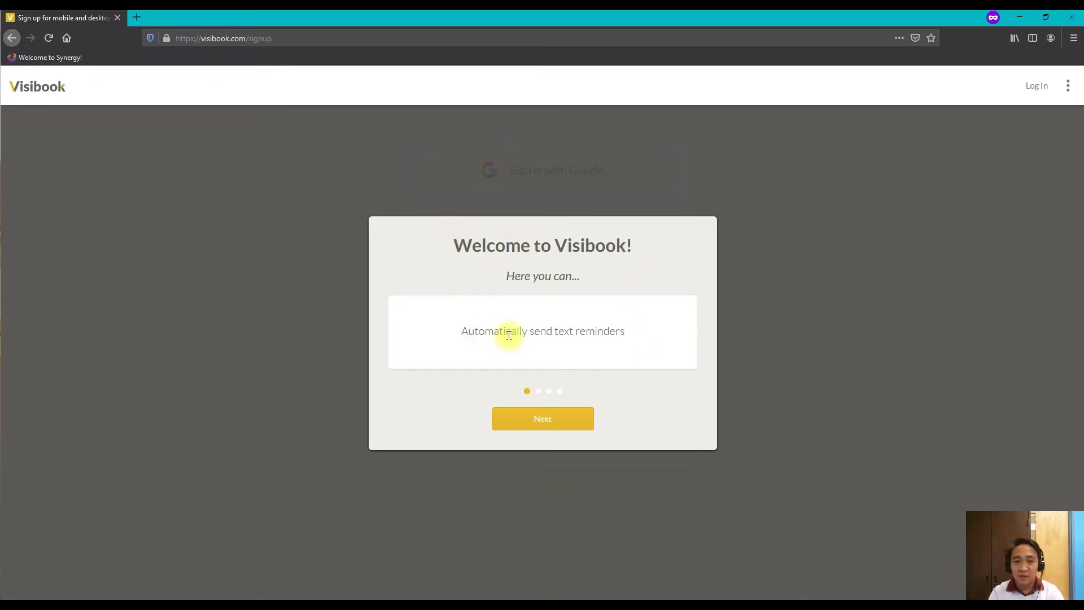
# - Page through the three welcome-tour cards and dismiss the tour with Okay
pyautogui.click(559, 419)
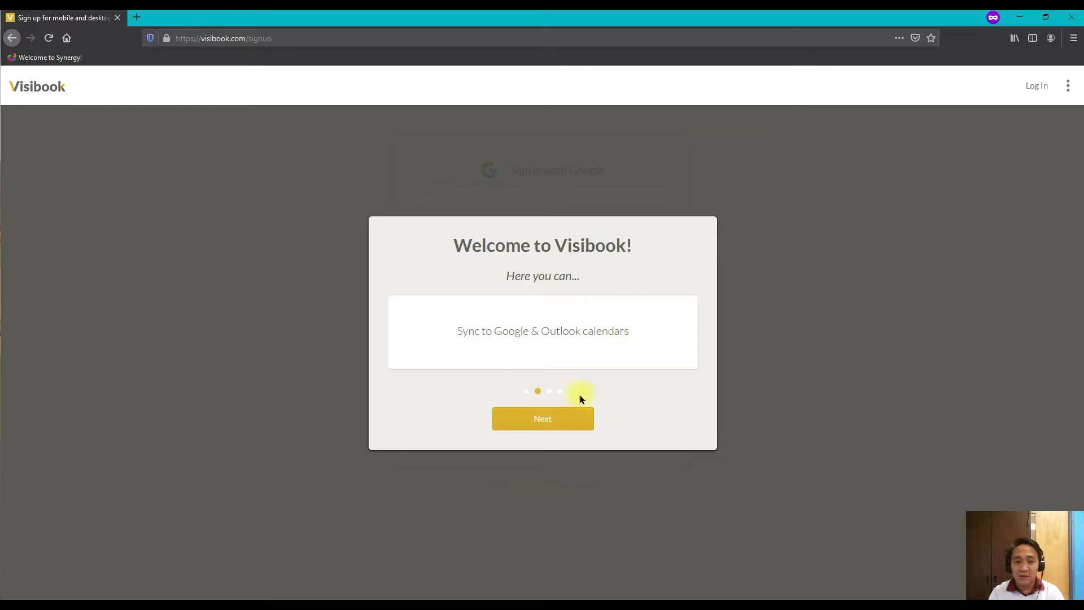
pyautogui.click(551, 417)
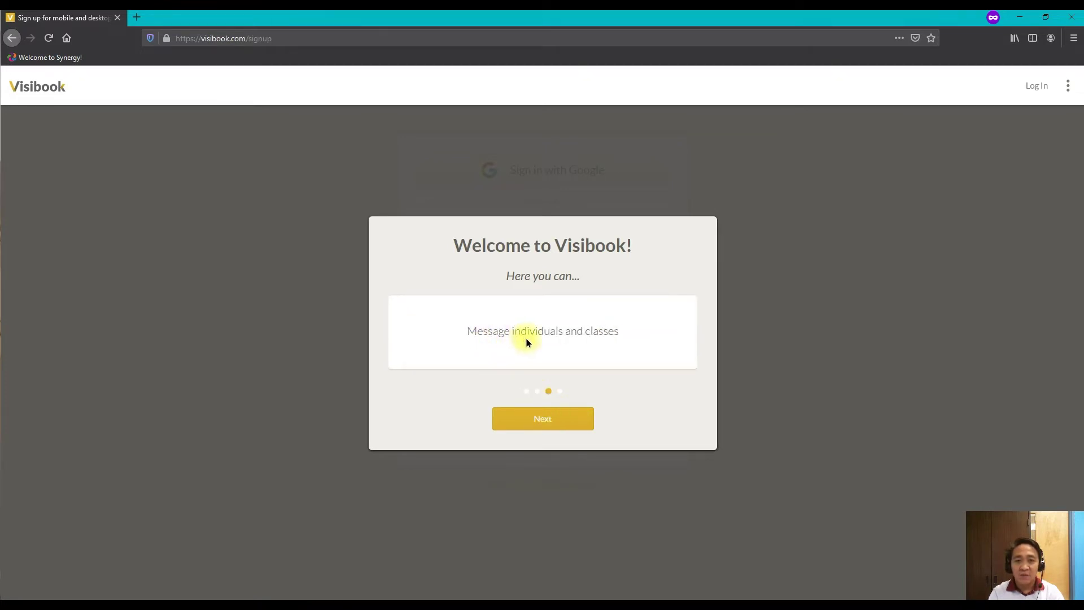
pyautogui.click(542, 416)
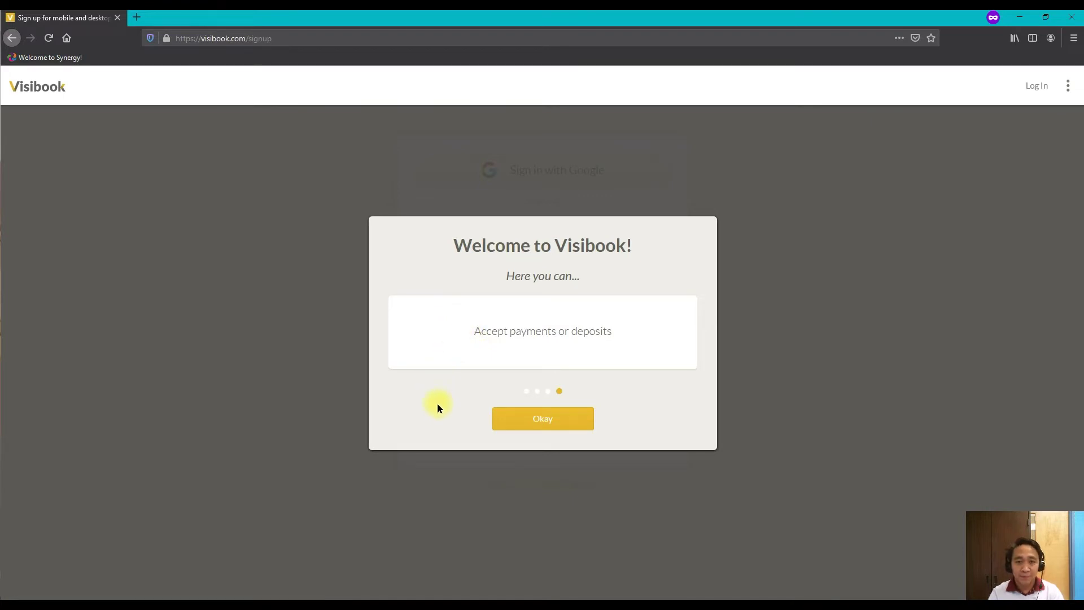
pyautogui.click(547, 423)
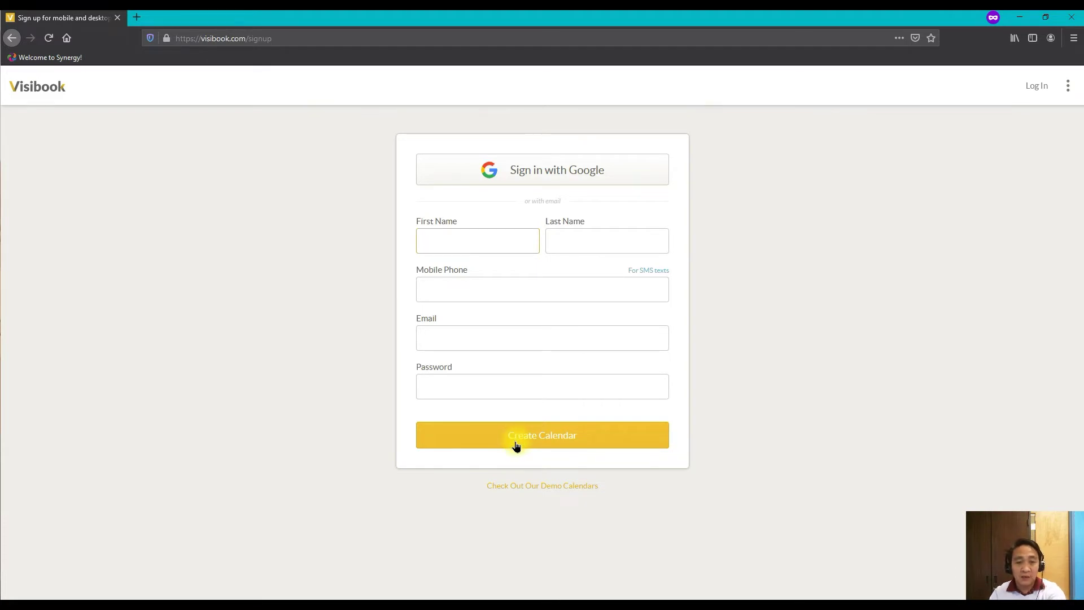
# - Switch to the Chrome window showing the owner's January 10–16, 2021 booking calendar
pyautogui.hotkey('alt', 'Tab')
pyautogui.press('Tab')
pyautogui.press('Tab')
pyautogui.press('Tab')
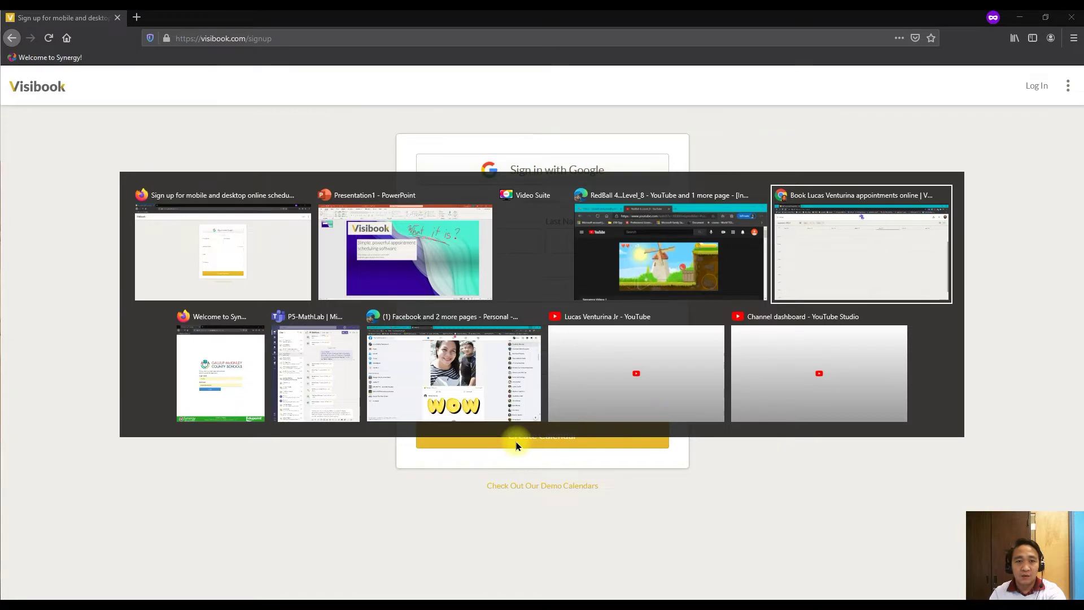
pyautogui.press('Escape')
pyautogui.hotkey('alt', 'Tab')
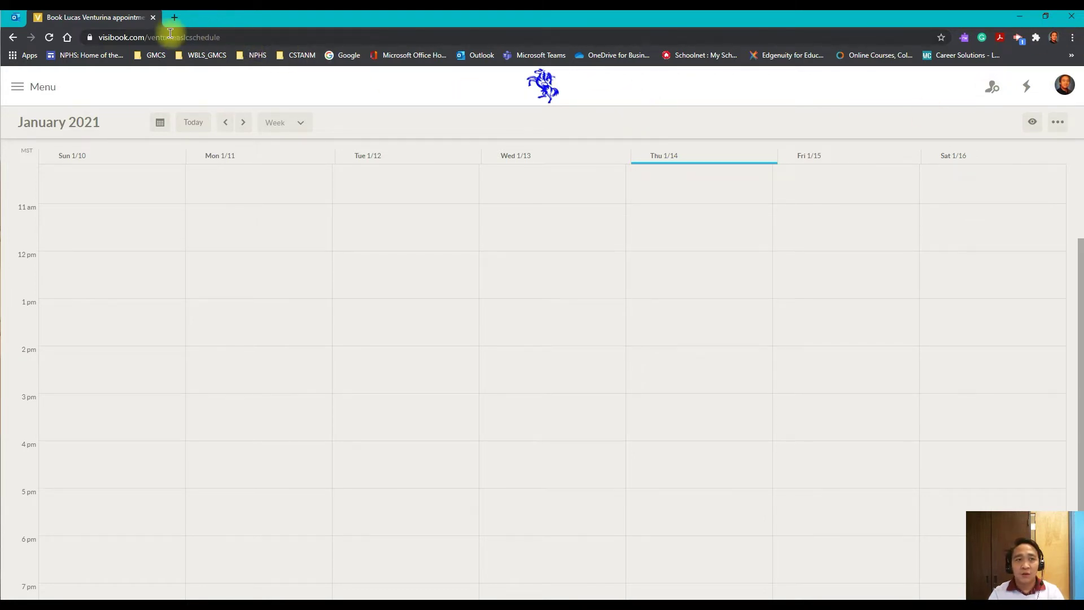
pyautogui.moveTo(144, 35); pyautogui.dragTo(246, 37)
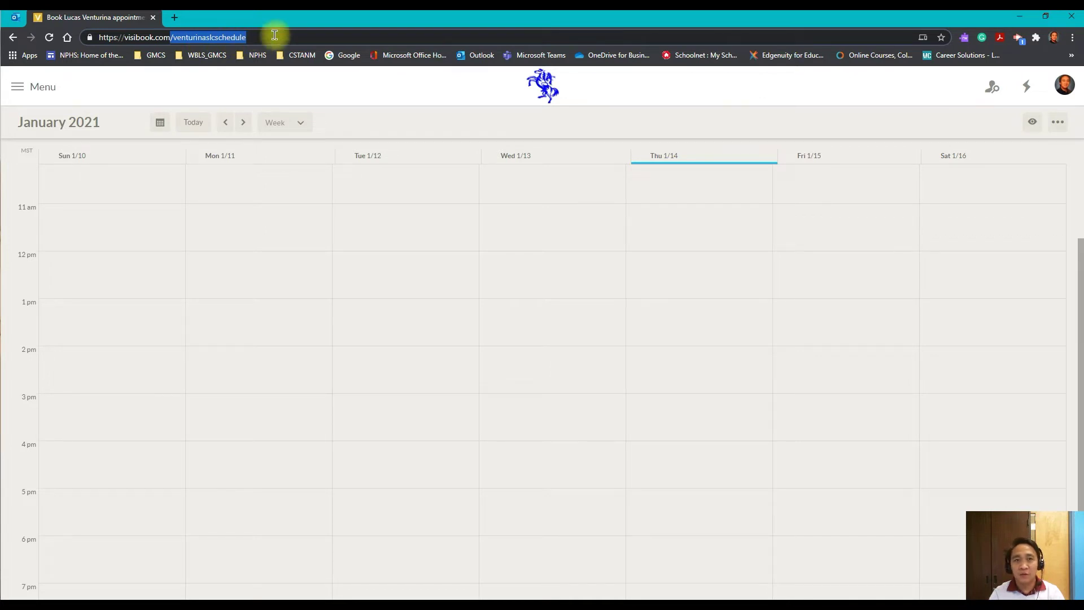
pyautogui.click(517, 131)
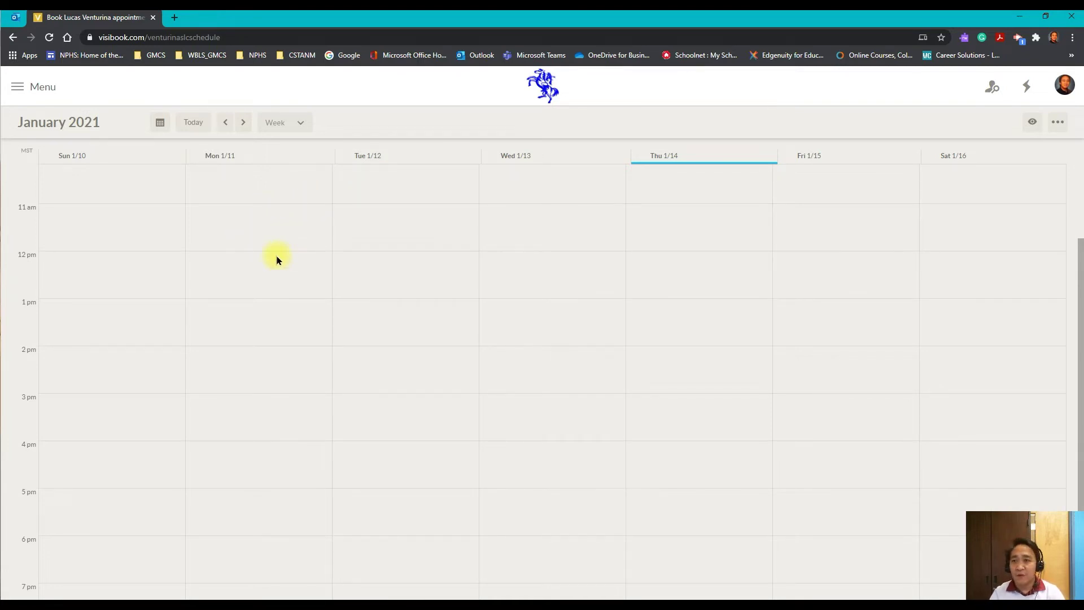
pyautogui.scroll(2, 292, 299)
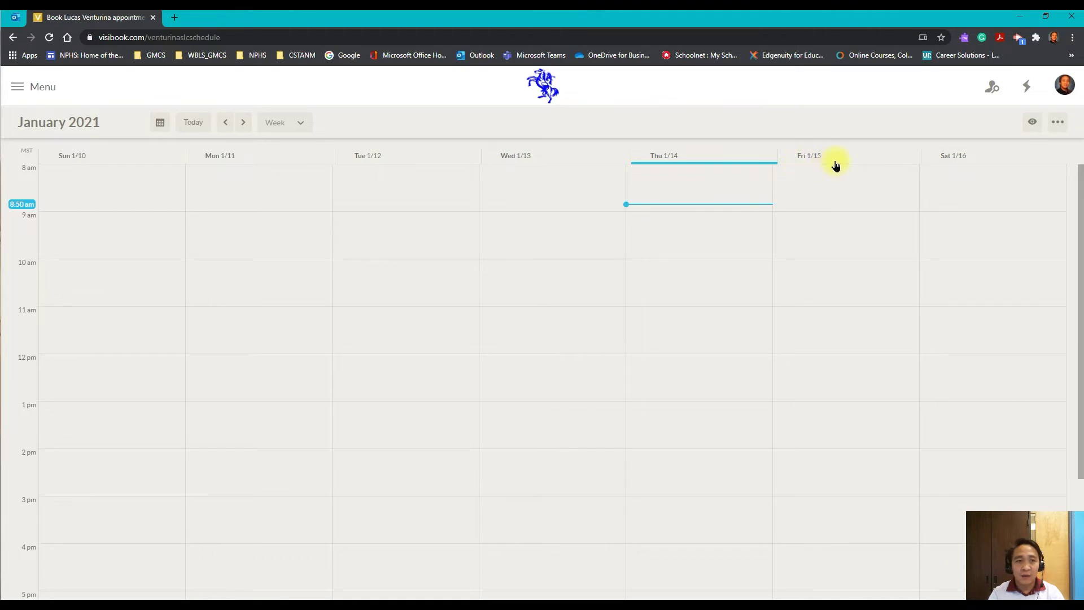
# - Mark Friday 1/15 9:00–10:00am as available and open the new block's details
pyautogui.click(802, 236)
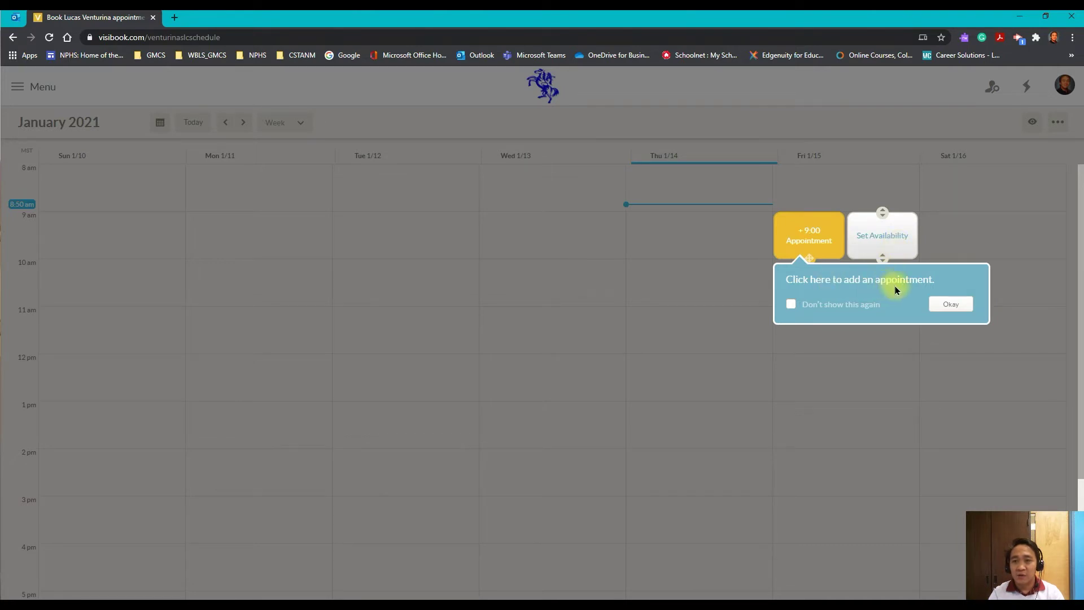
pyautogui.click(951, 304)
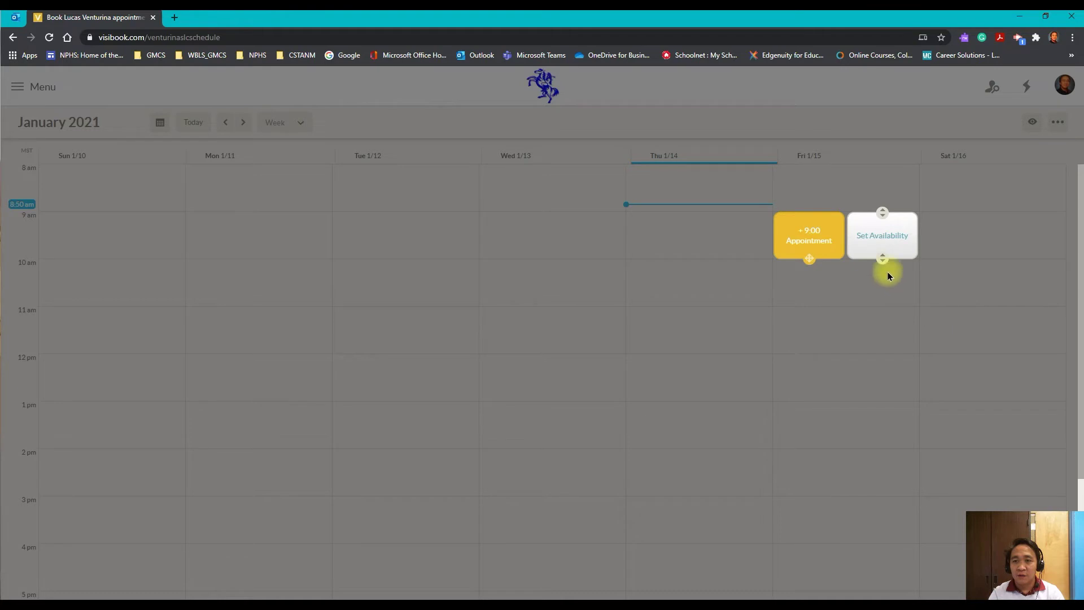
pyautogui.click(885, 239)
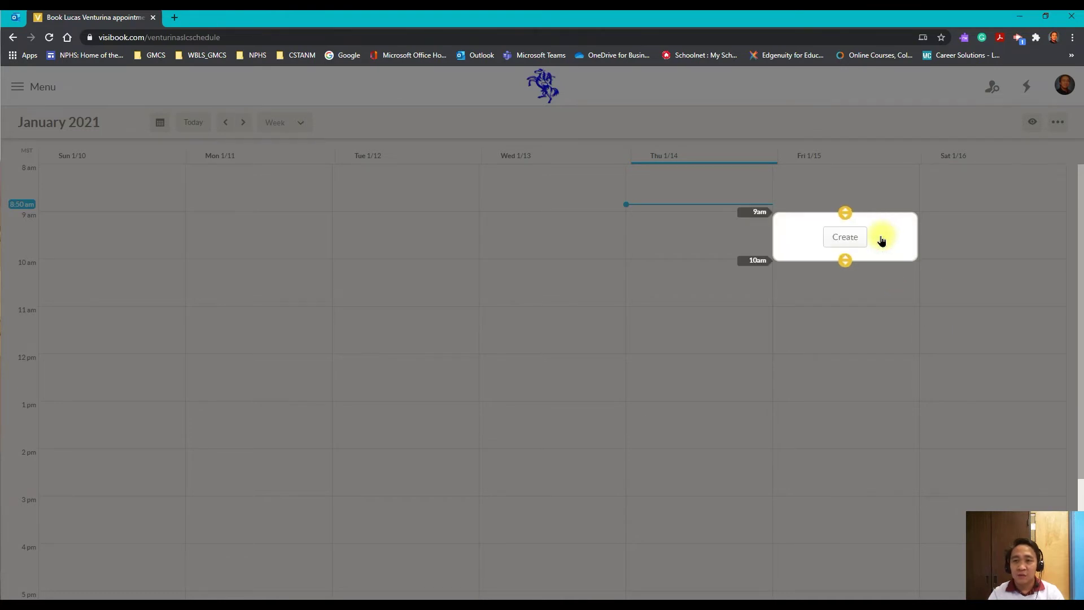
pyautogui.click(846, 243)
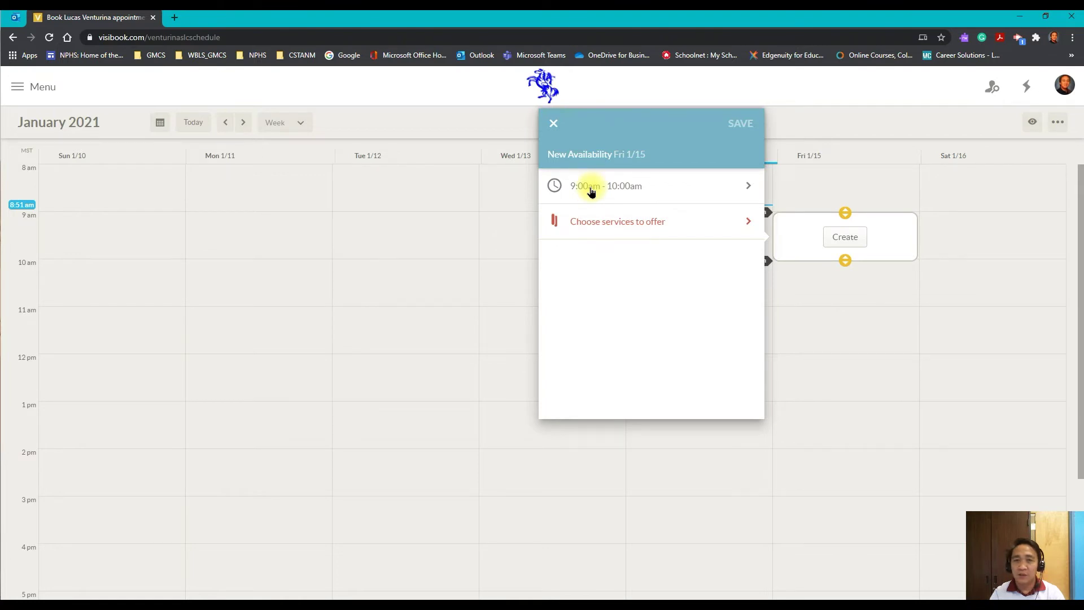
pyautogui.click(591, 191)
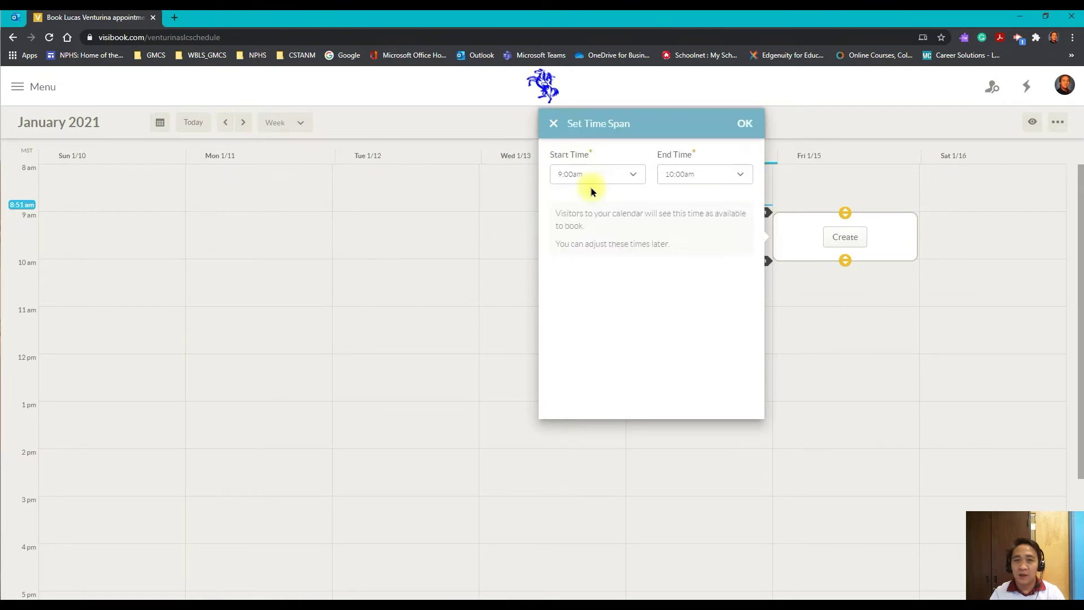
# - Change the Friday availability's start time to 11:00am and end time to 7:00pm
pyautogui.click(628, 179)
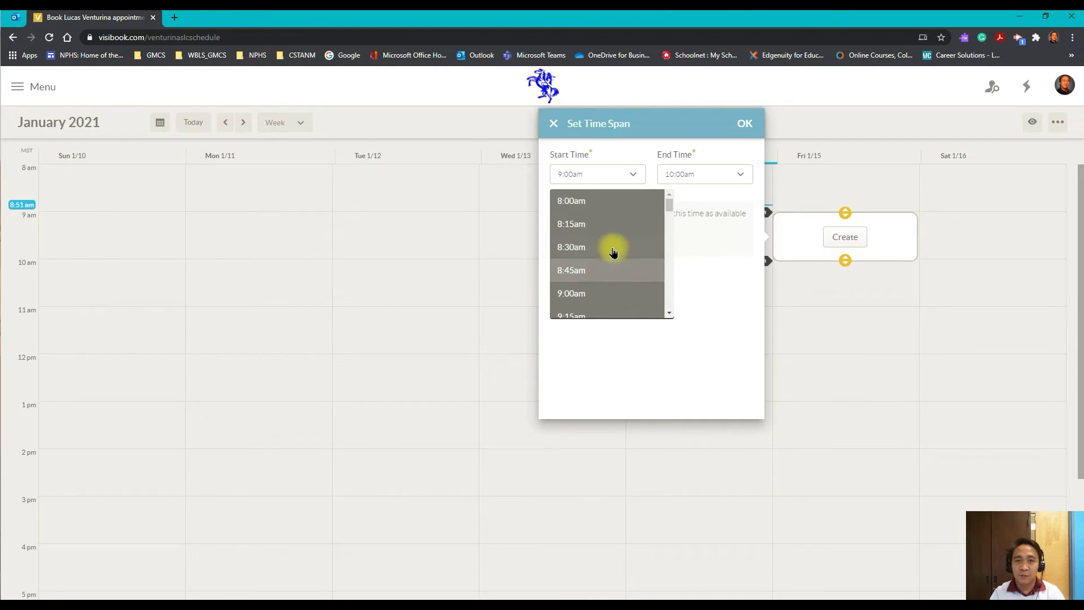
pyautogui.scroll(-1, 630, 270)
pyautogui.scroll(-6, 631, 270)
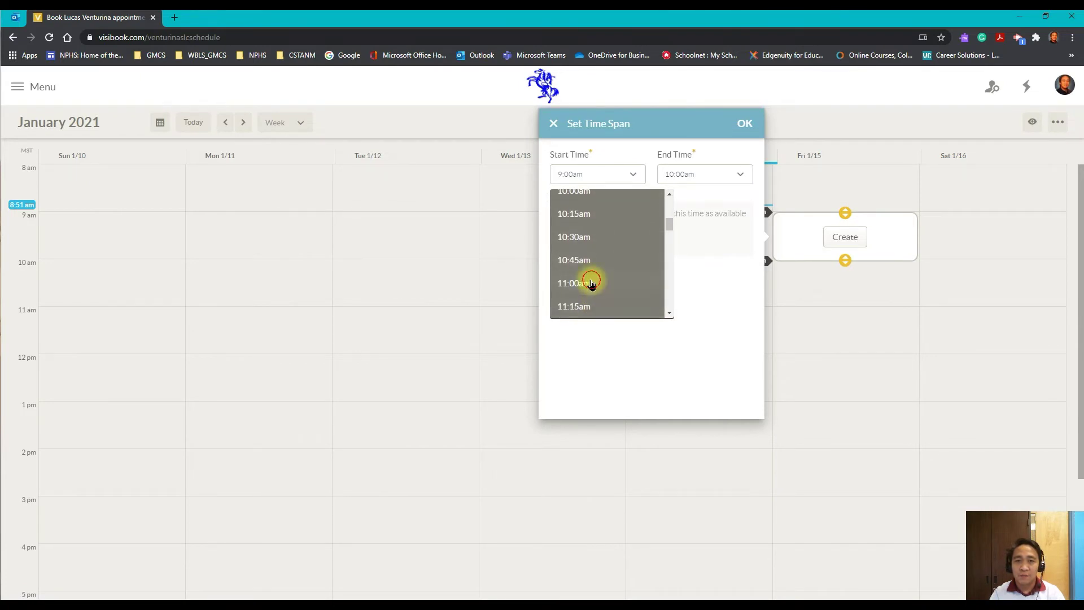
pyautogui.click(591, 282)
pyautogui.click(740, 173)
pyautogui.scroll(-2, 702, 268)
pyautogui.scroll(-17, 702, 268)
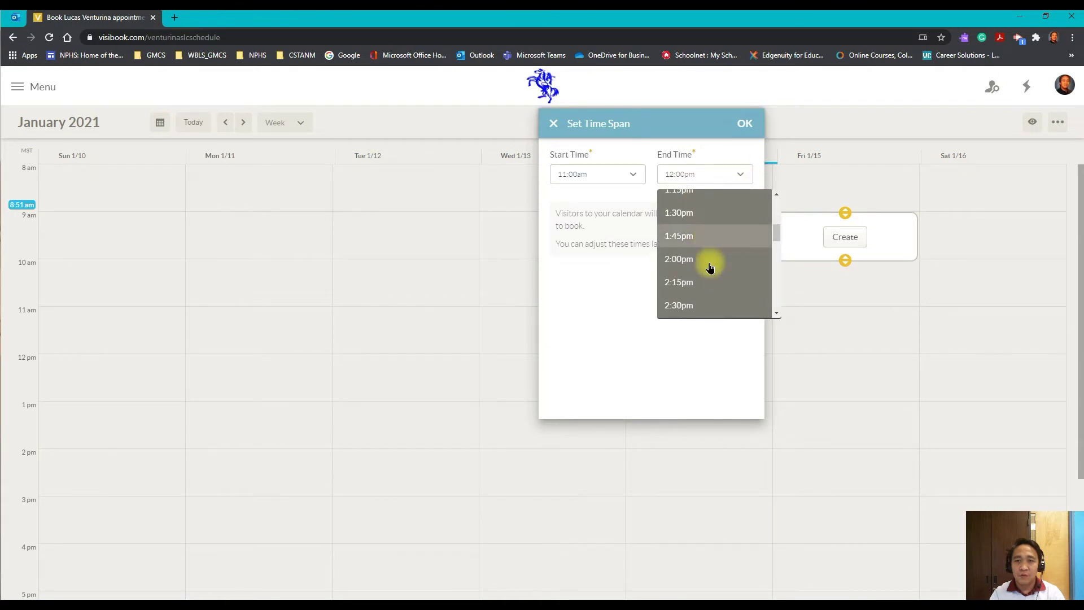
pyautogui.scroll(-8, 710, 267)
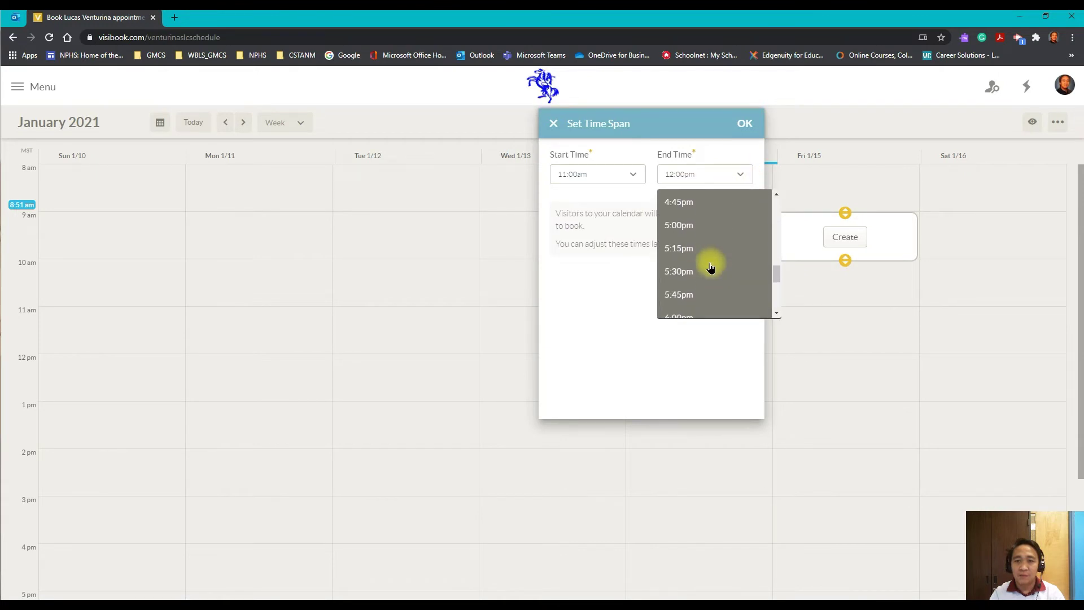
pyautogui.click(683, 297)
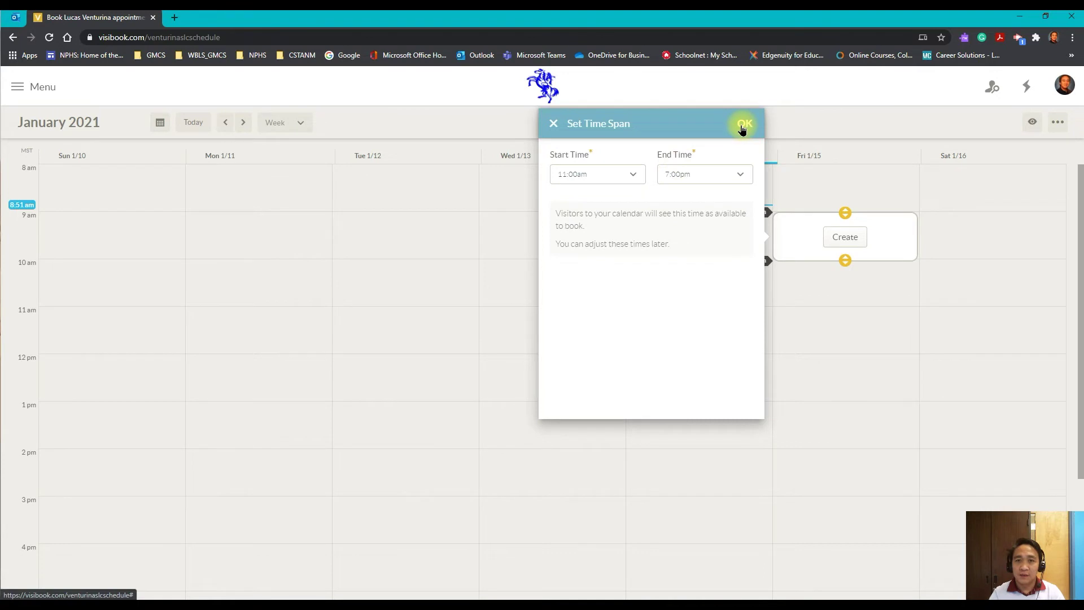
pyautogui.click(743, 126)
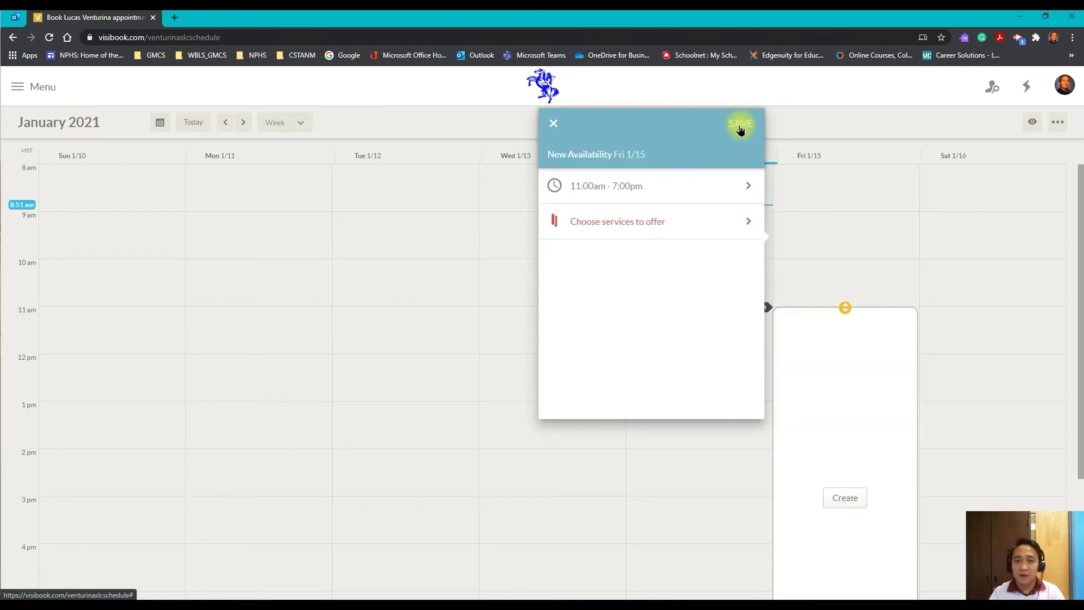
# - Start a new service for the availability named 'Parent Teacher Conference'
pyautogui.click(635, 226)
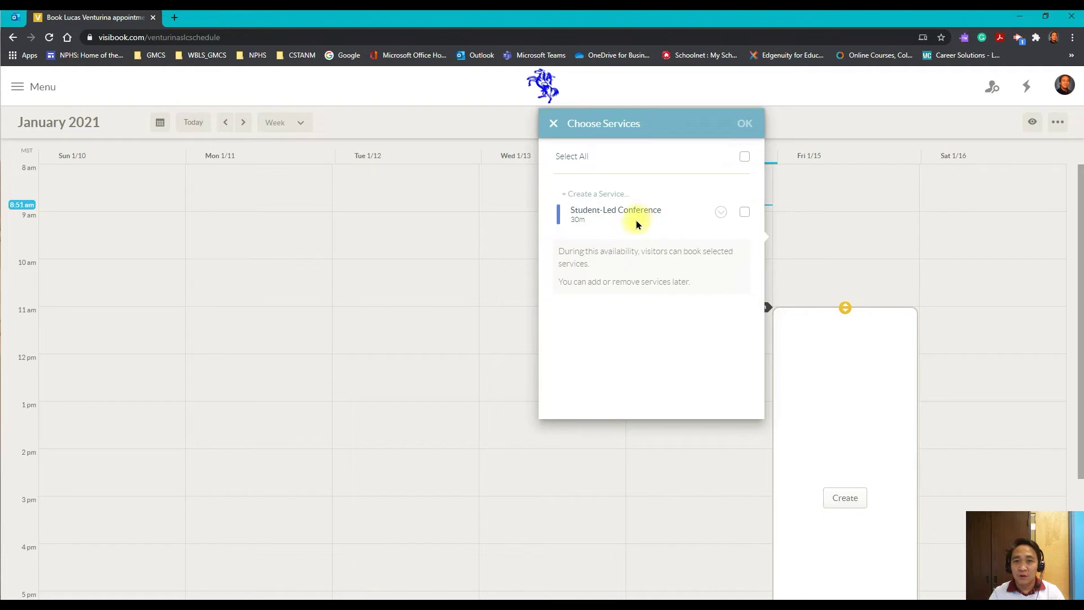
pyautogui.click(571, 197)
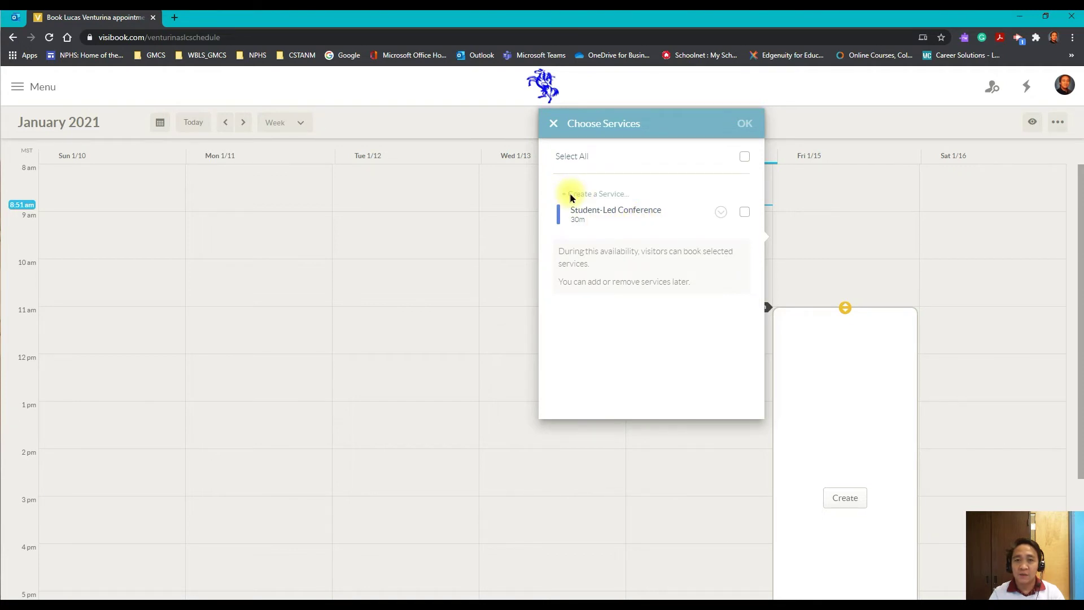
pyautogui.click(602, 170)
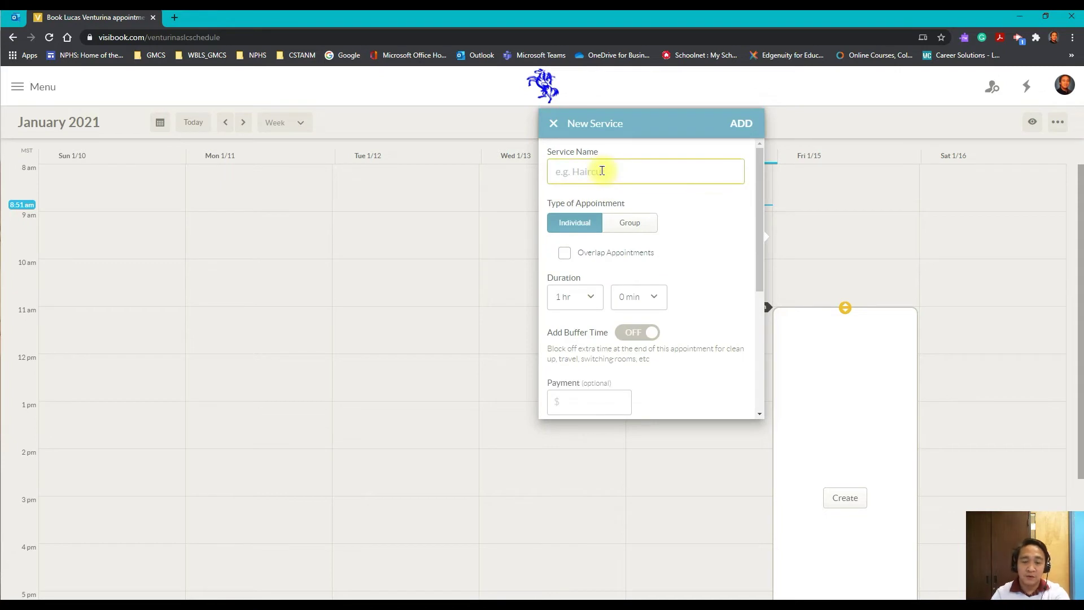
pyautogui.write('Parent Te')
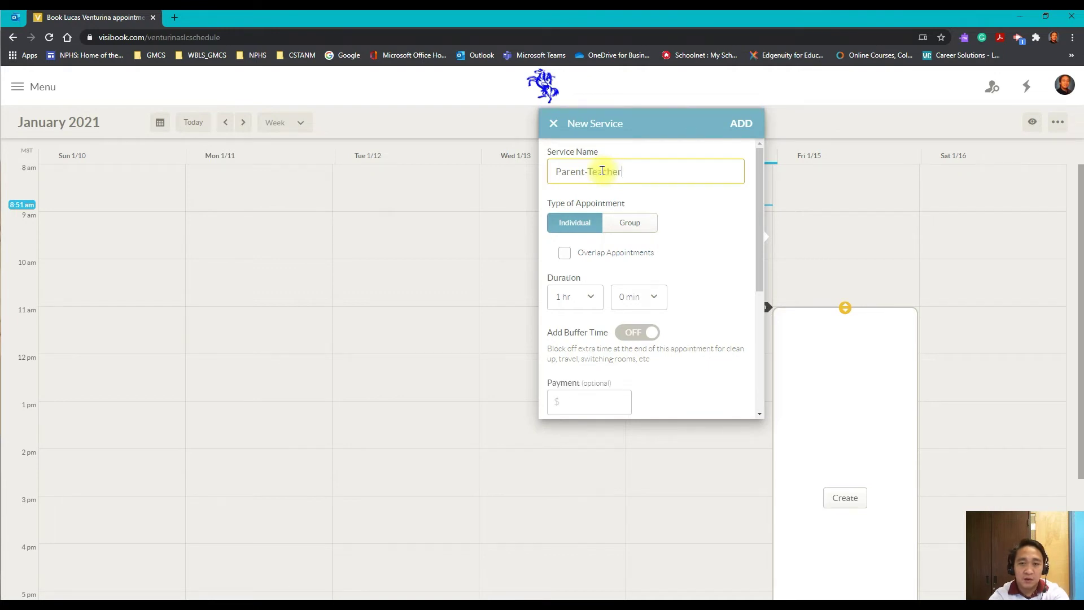
pyautogui.write('acher Conference')
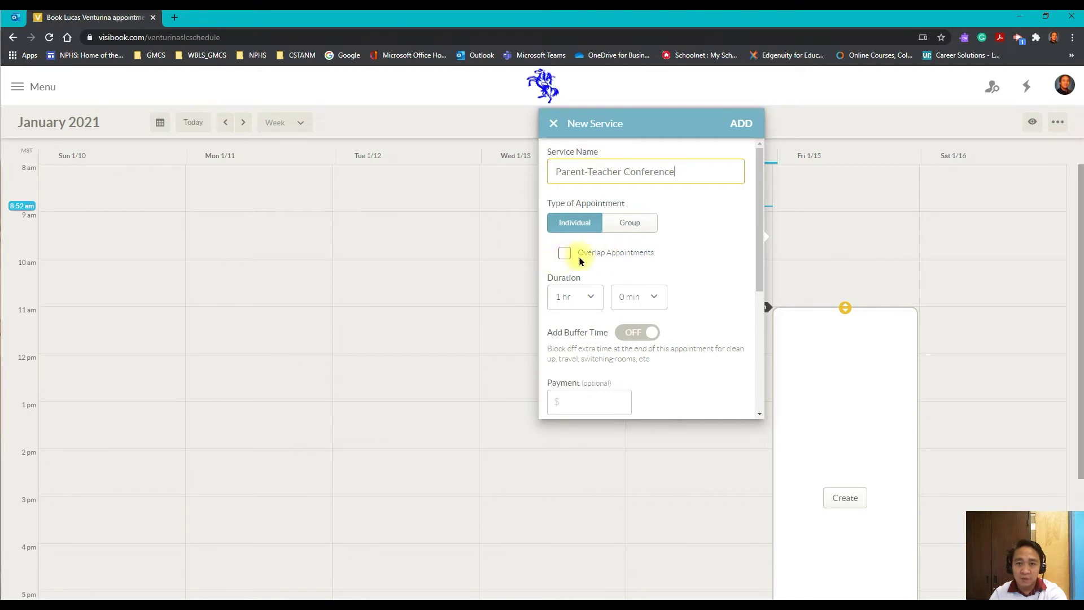
pyautogui.scroll(-1, 728, 273)
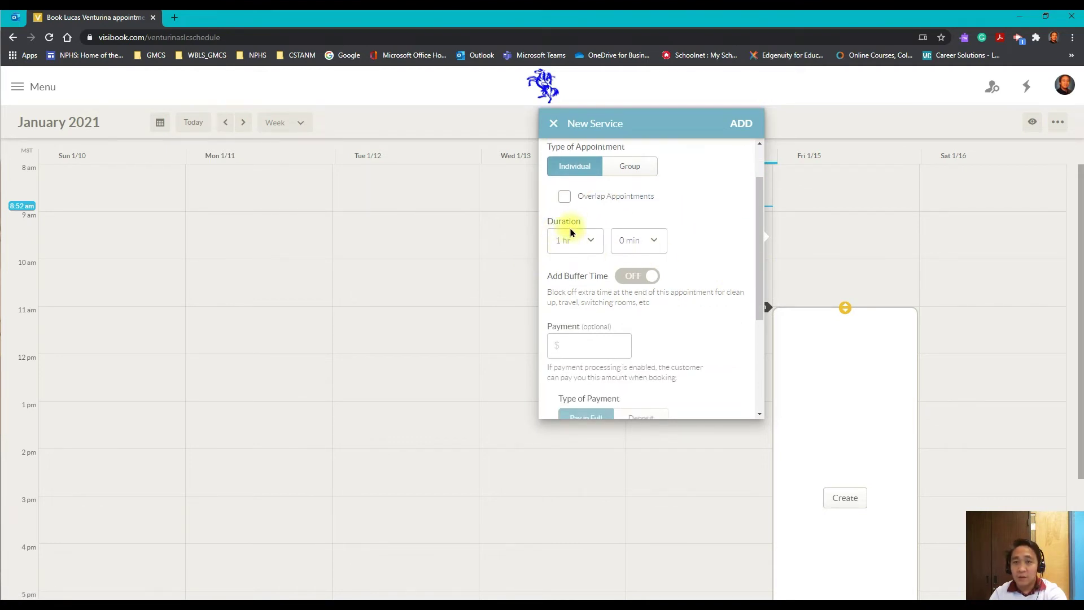
# - Set the service duration to 0 hr 30 min
pyautogui.click(585, 243)
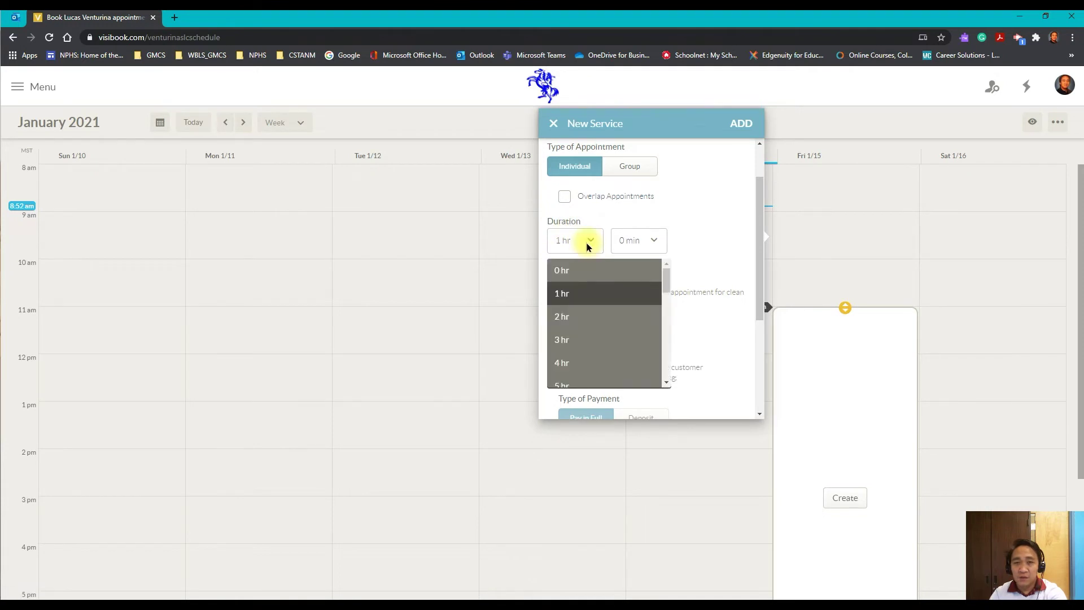
pyautogui.scroll(-7, 581, 300)
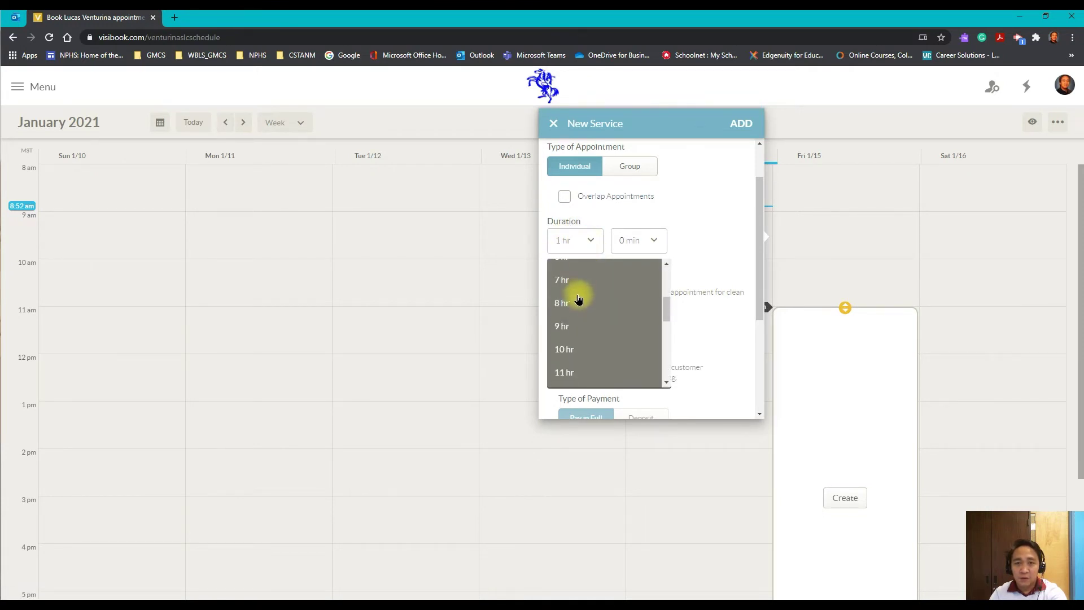
pyautogui.scroll(7, 580, 305)
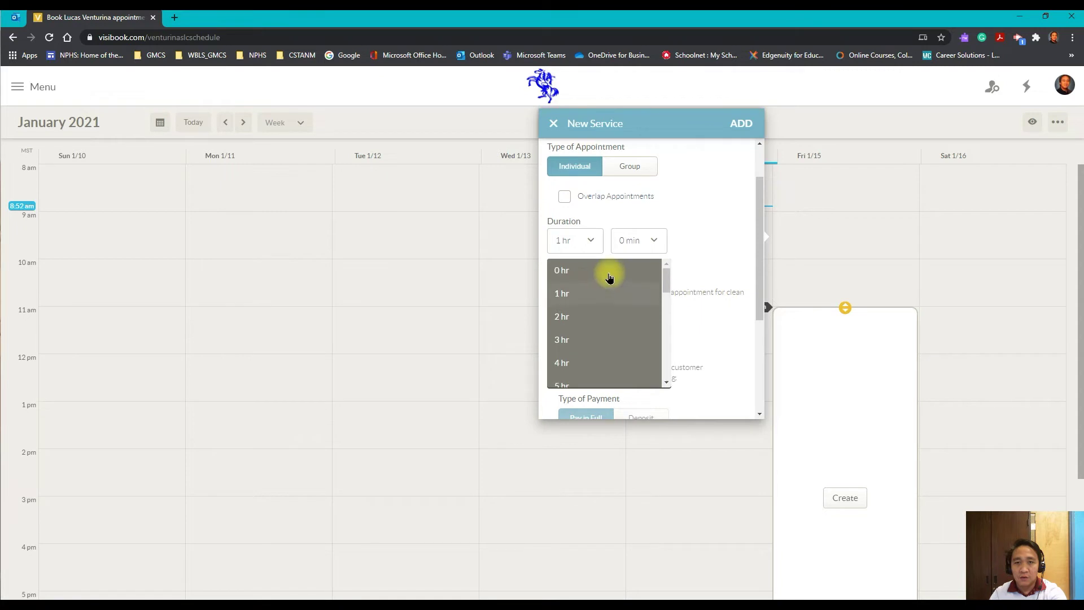
pyautogui.click(571, 267)
pyautogui.click(653, 243)
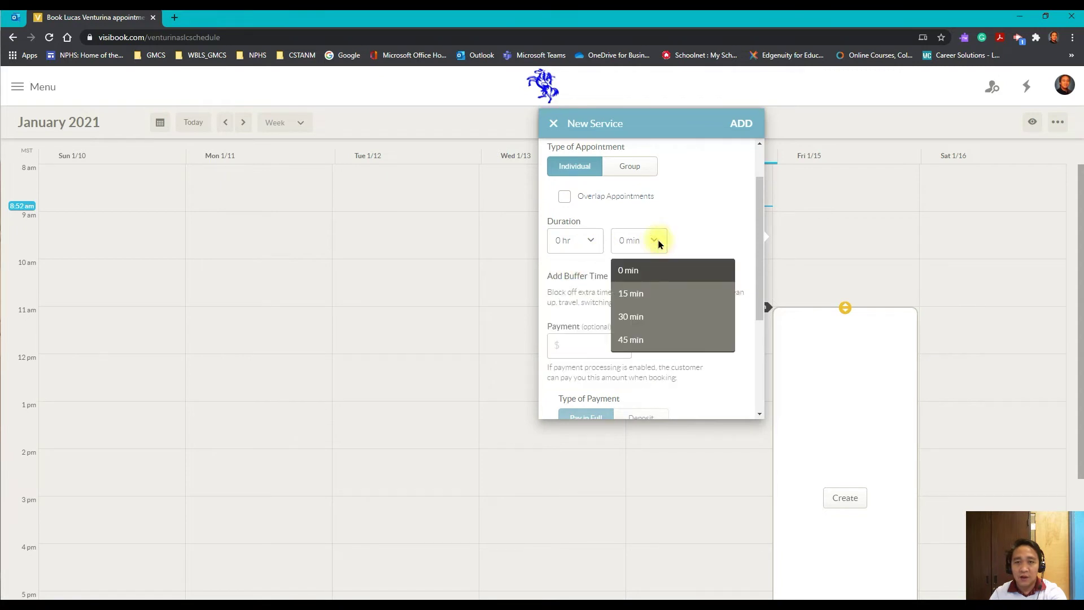
pyautogui.click(644, 321)
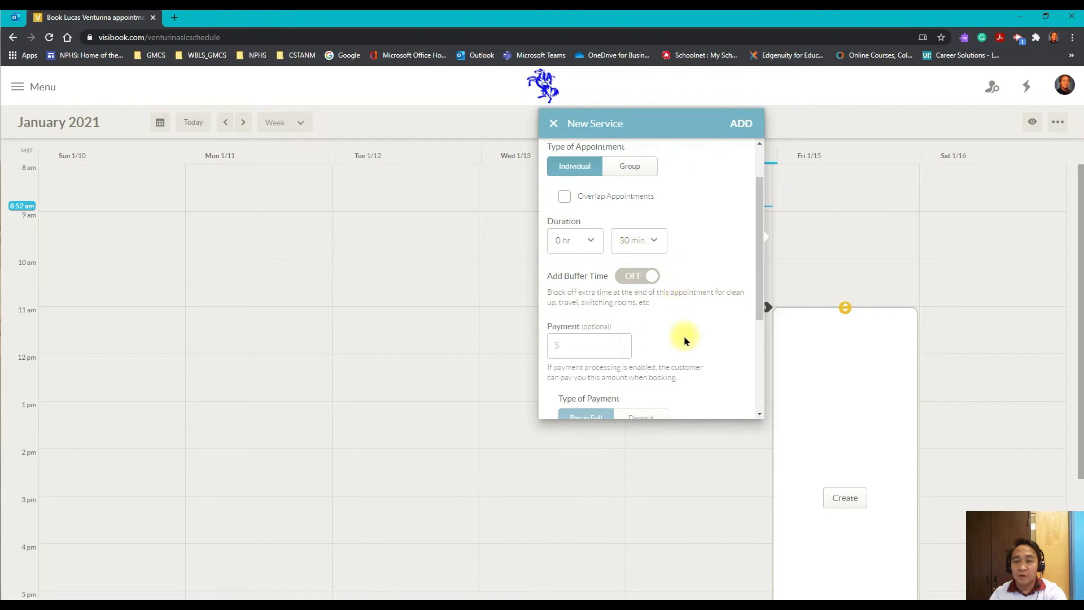
# - Choose green as the service colour
pyautogui.scroll(-3, 684, 340)
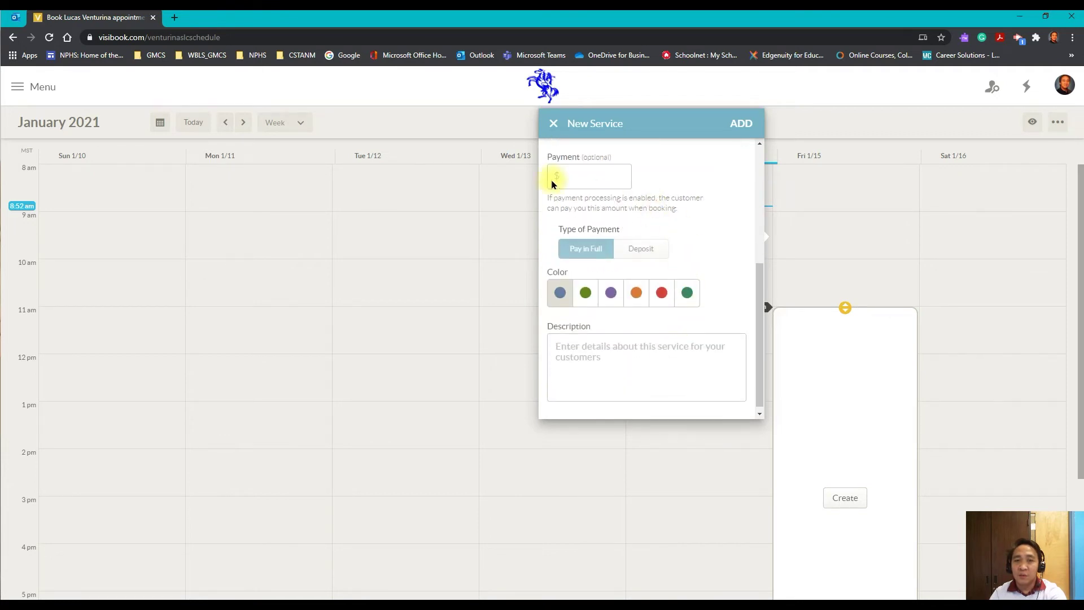
pyautogui.scroll(1, 694, 219)
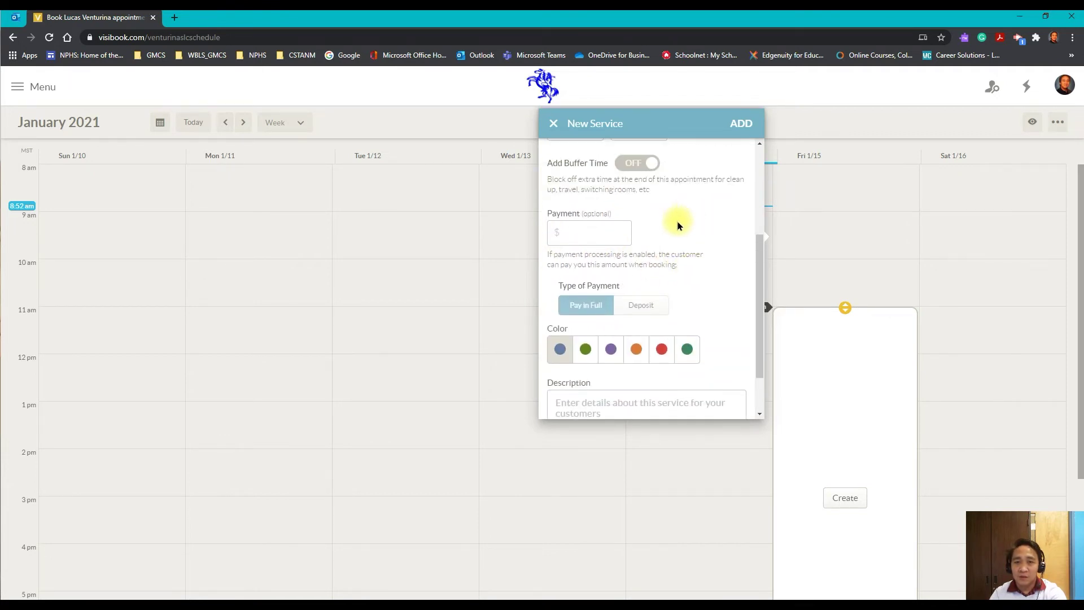
pyautogui.scroll(-2, 686, 232)
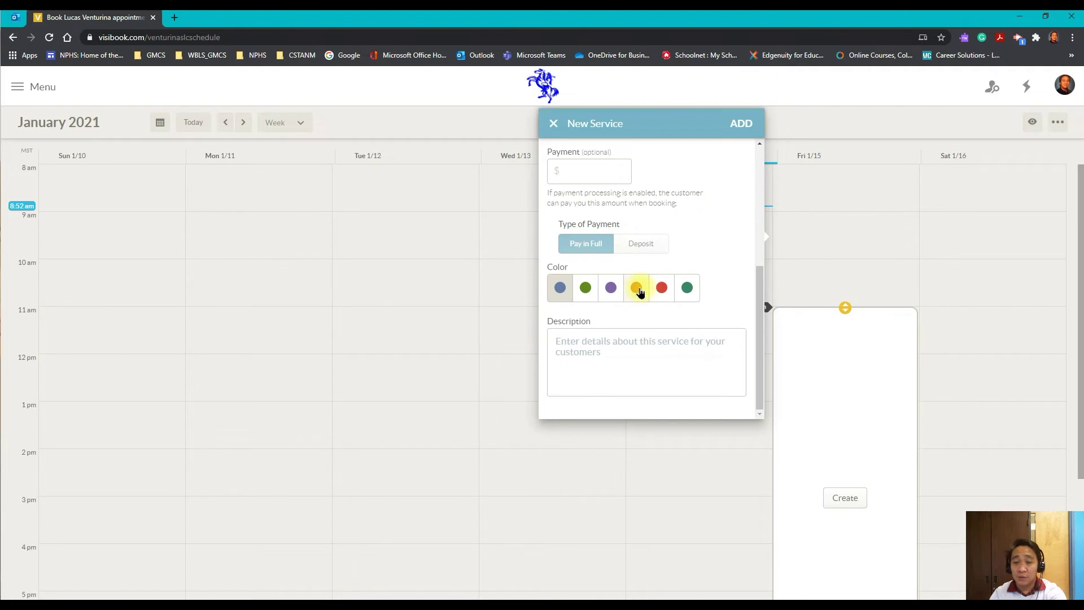
pyautogui.click(639, 289)
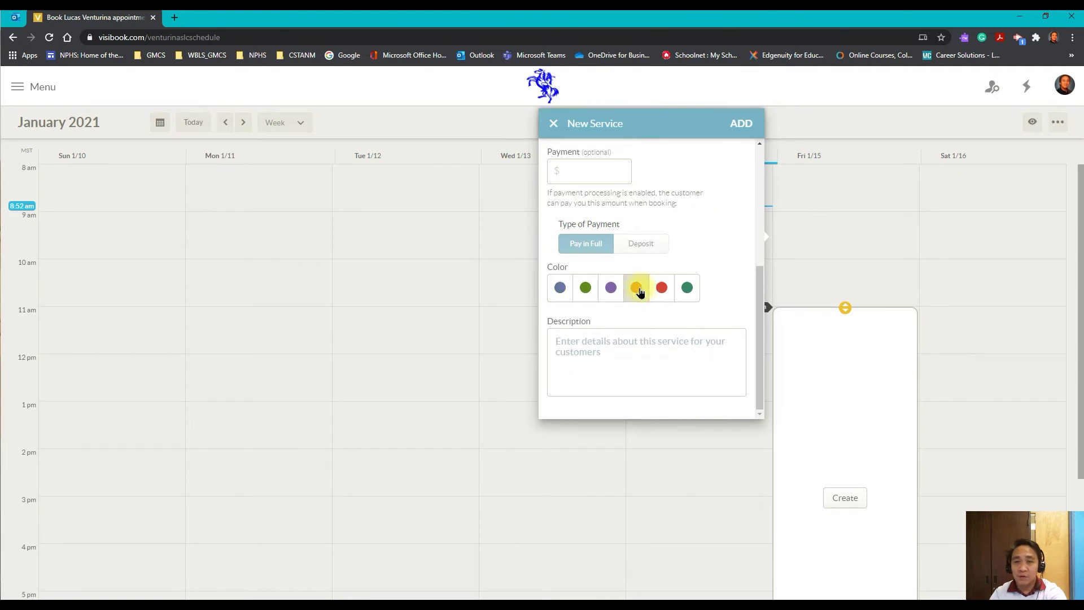
pyautogui.click(591, 290)
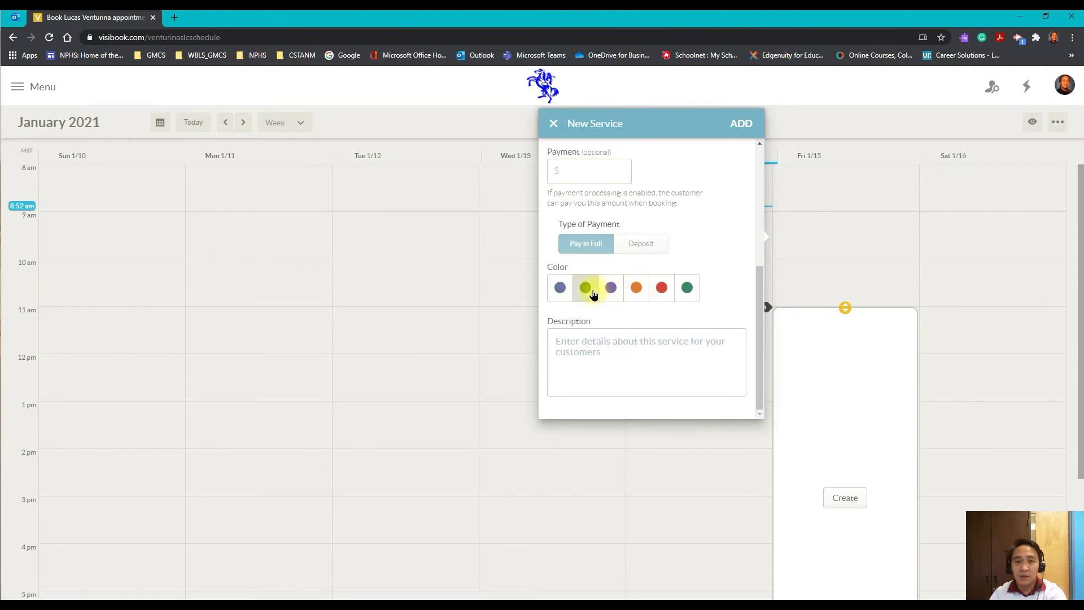
pyautogui.click(615, 360)
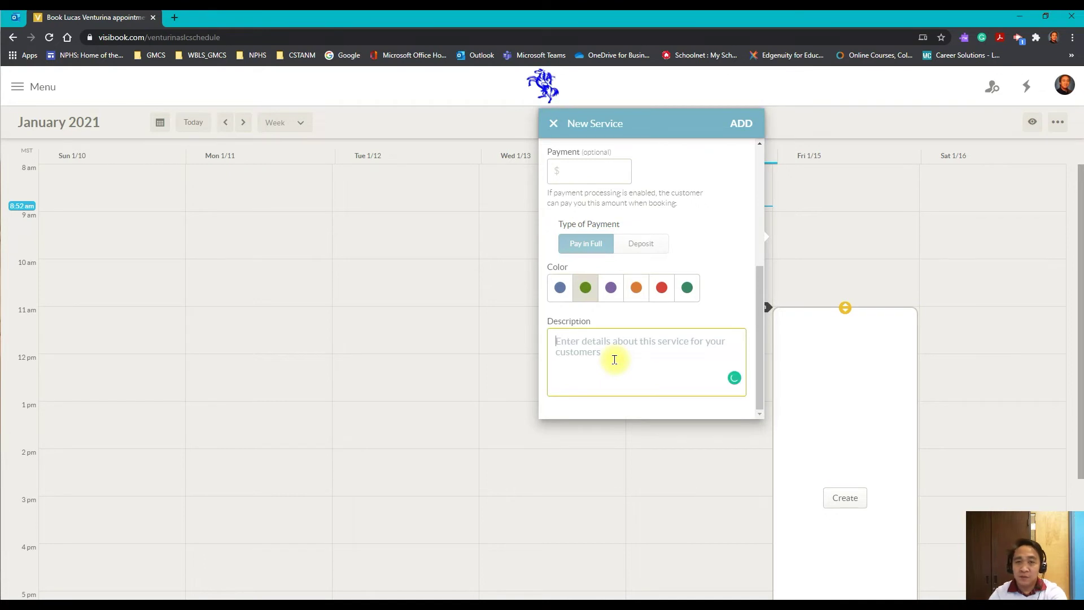
# - Write the description 'NPHS Parent-Teacher Conference' plus a request to pick a convenient PTC time
pyautogui.write('NPHS ')
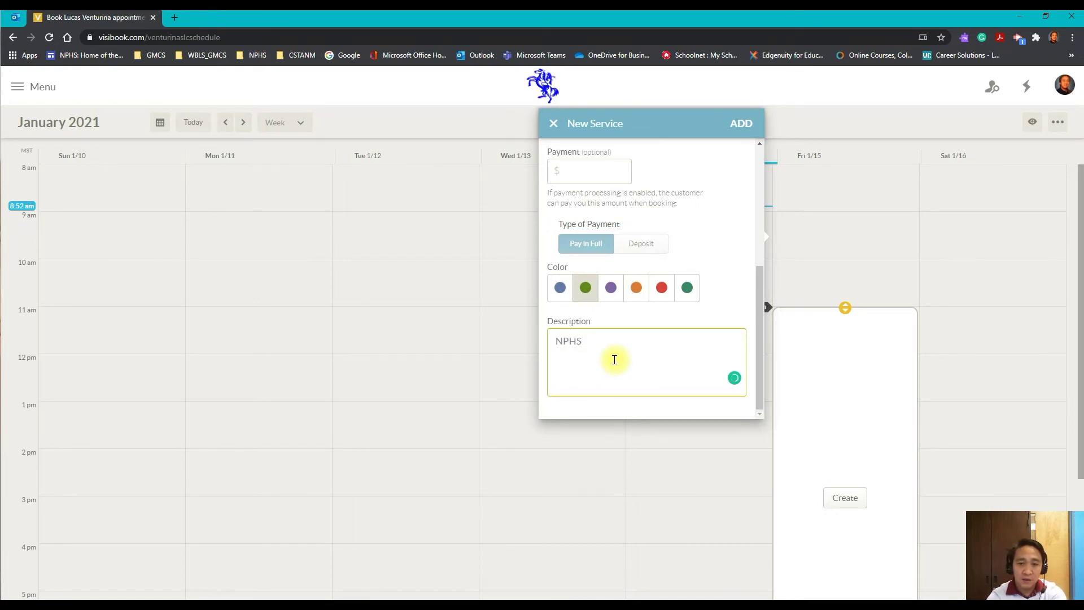
pyautogui.write('PAr')
pyautogui.press('BackSpace')
pyautogui.write('ten')
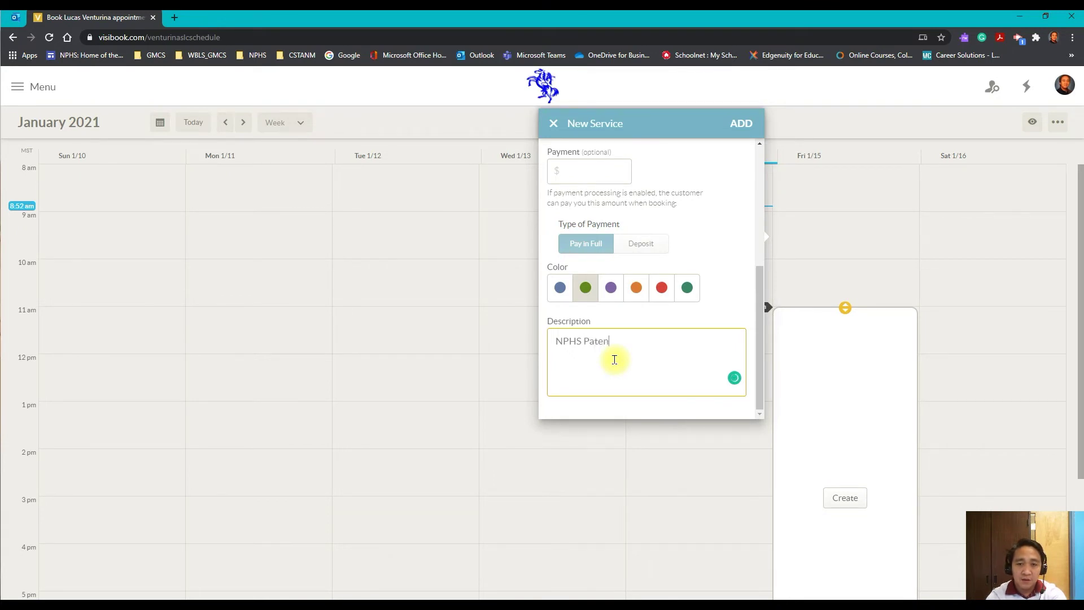
pyautogui.press('BackSpace')
pyautogui.write('rent-Teacher Conference')
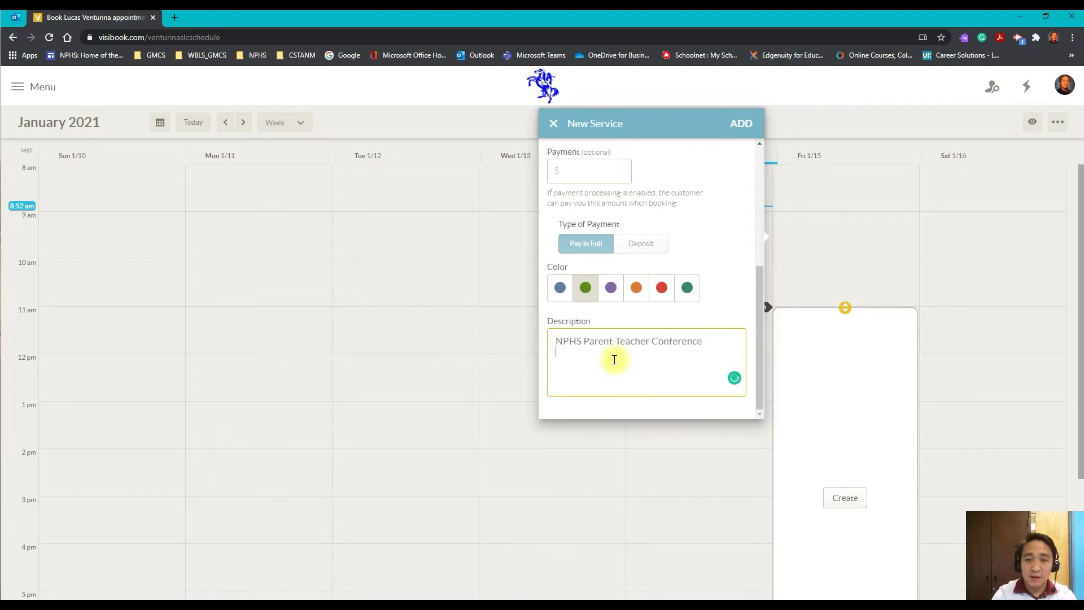
pyautogui.write('Janu')
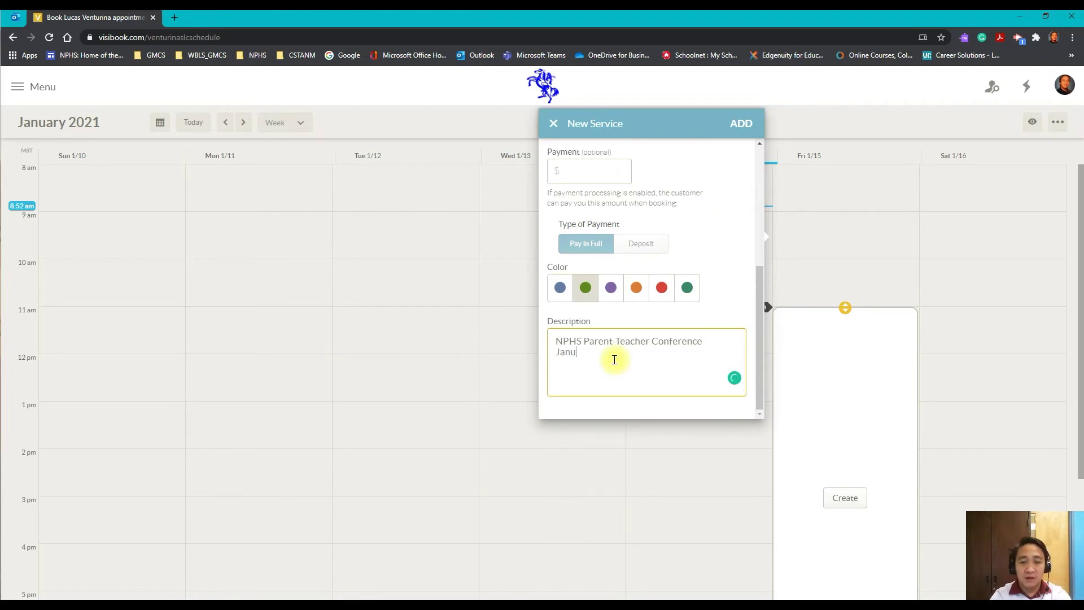
pyautogui.write('ary 15, 2021 ')
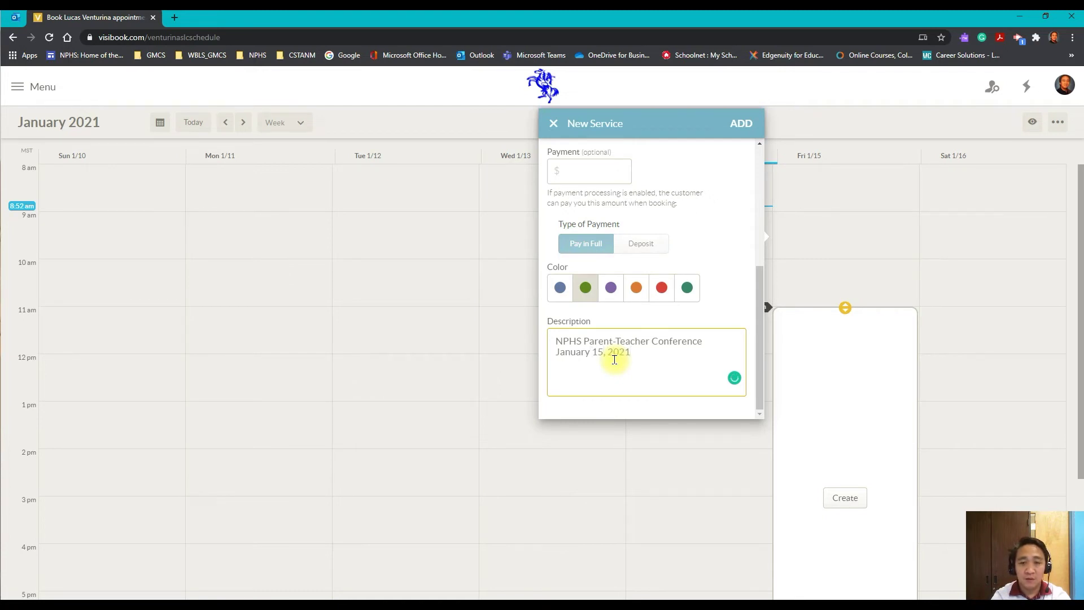
pyautogui.write('From')
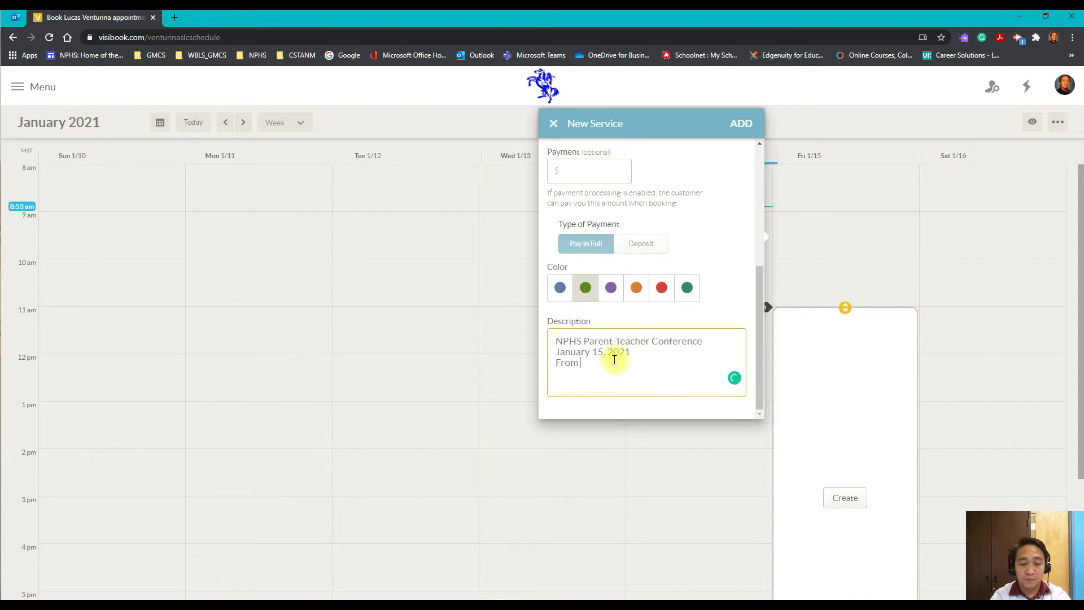
pyautogui.press('BackSpace')
pyautogui.press('BackSpace')
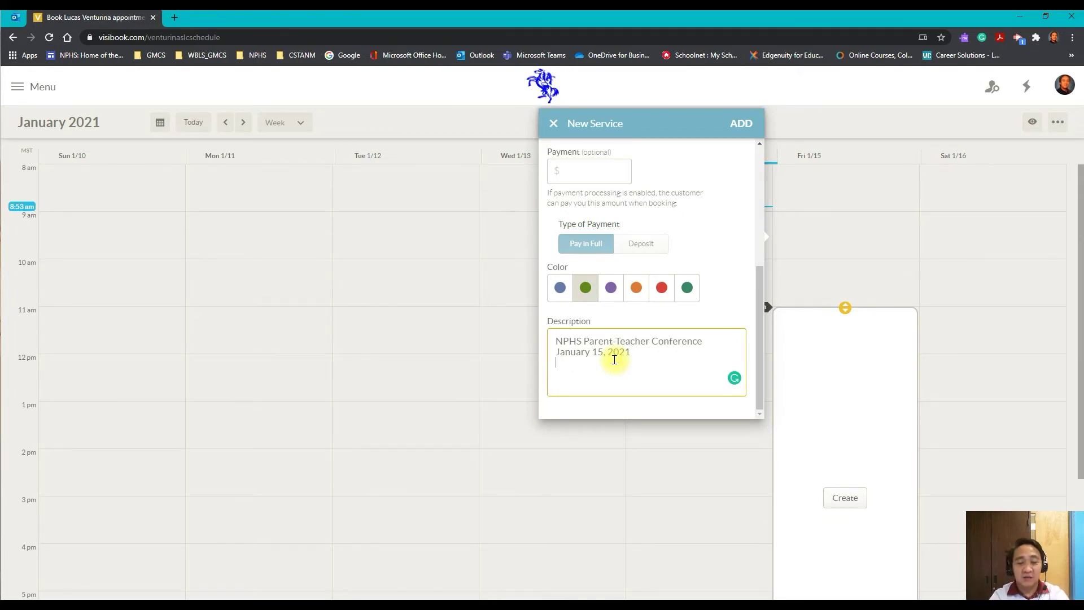
pyautogui.press('Return')
pyautogui.write('Please sele')
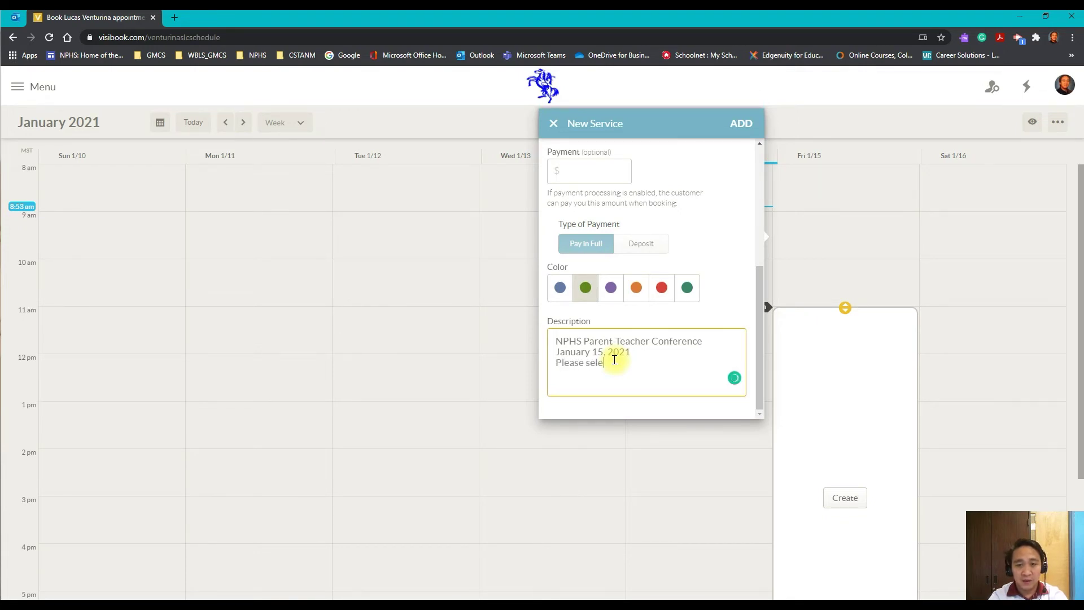
pyautogui.write('ct convinenenient')
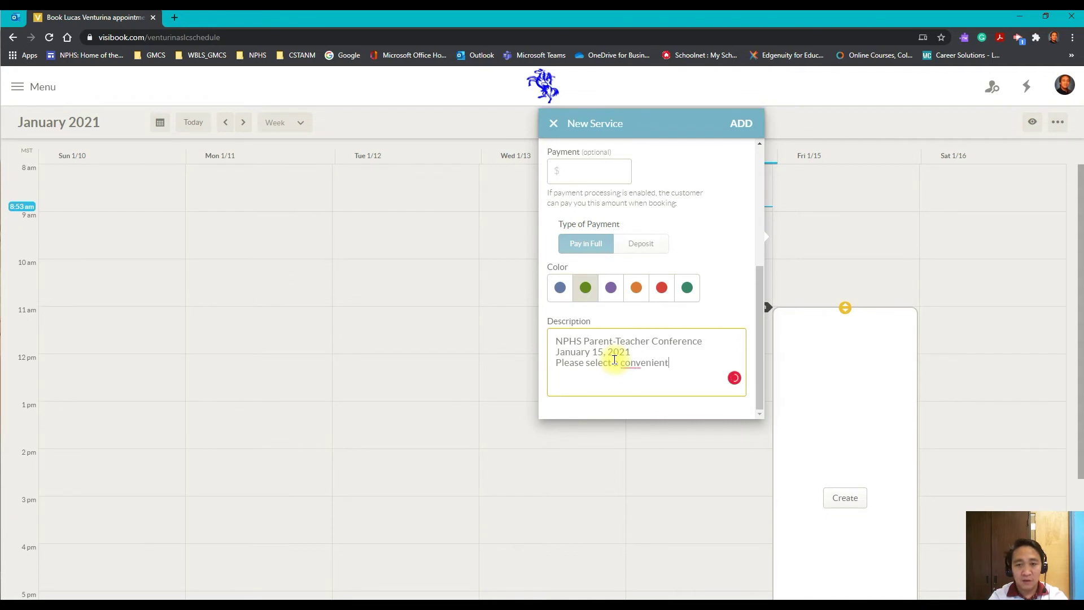
pyautogui.write(' timethat ')
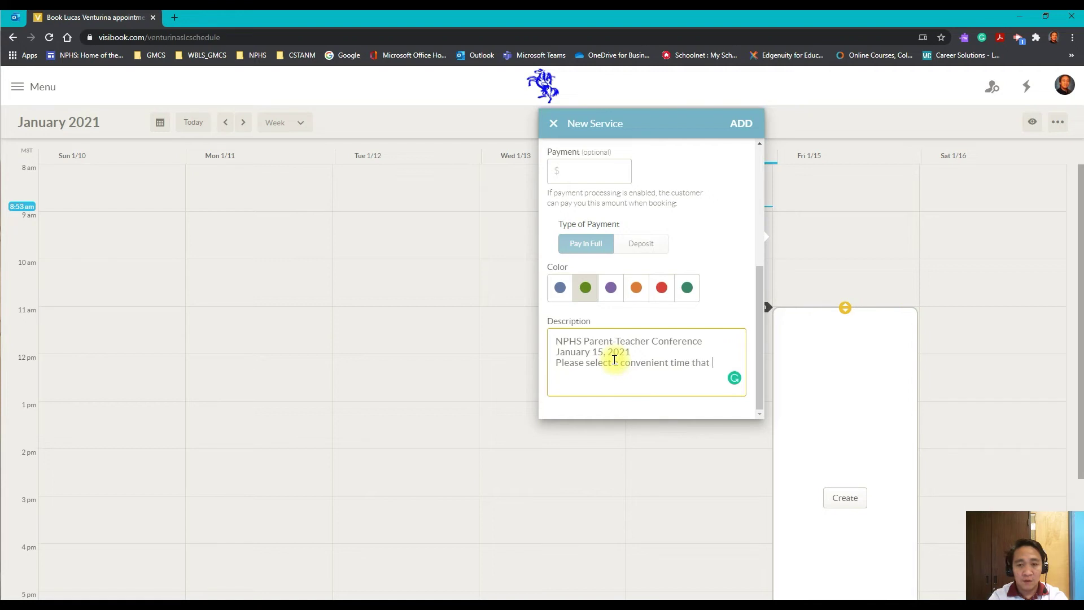
pyautogui.write('you can join us for our')
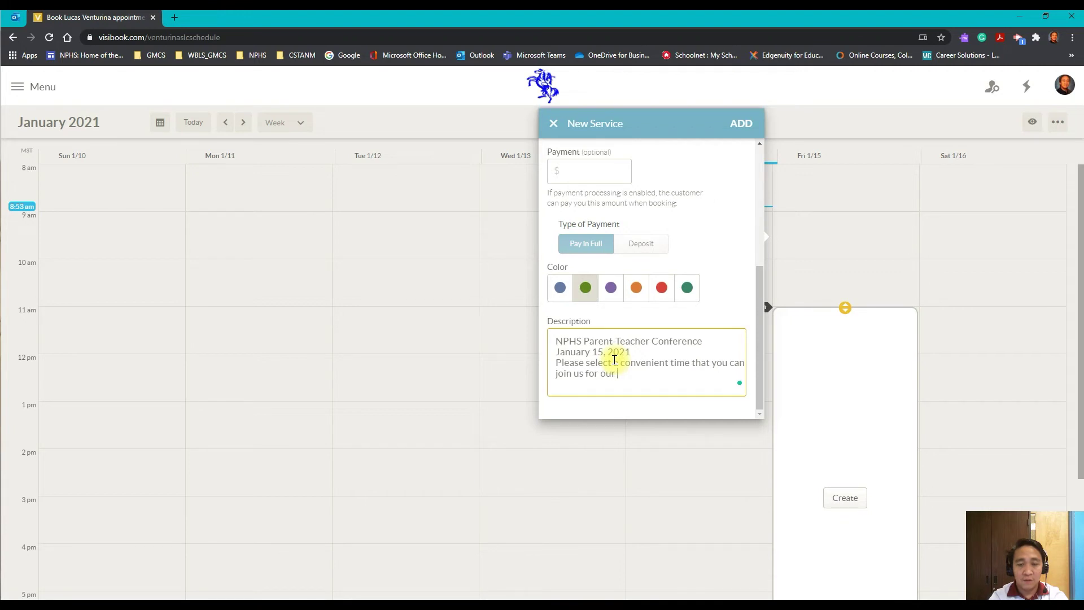
pyautogui.write("your child's PTC.")
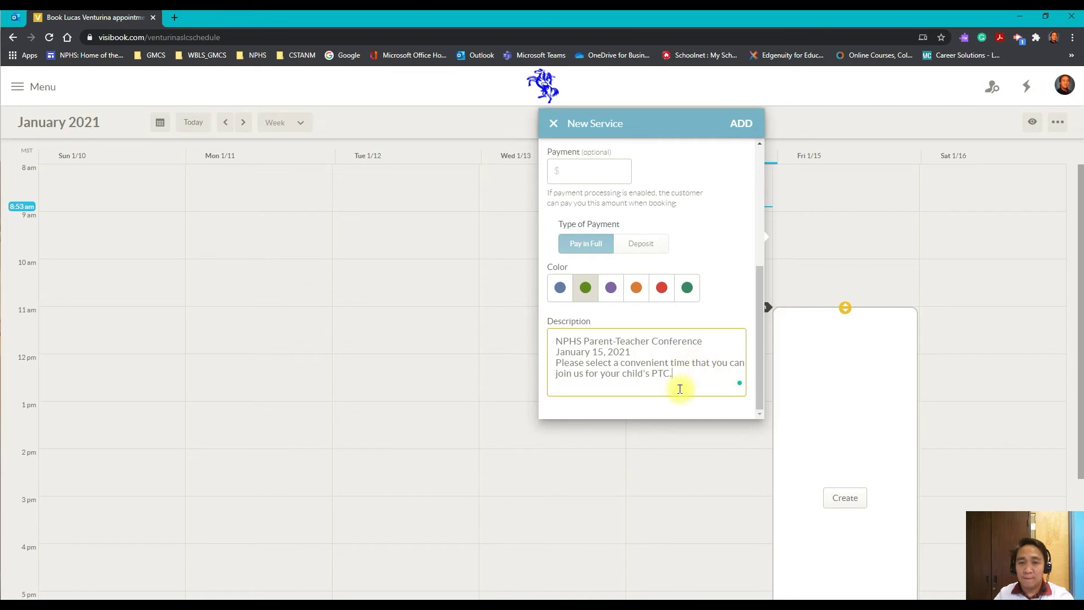
# - Review the New Service form and add the Parent-Teacher Conference service
pyautogui.scroll(3, 703, 249)
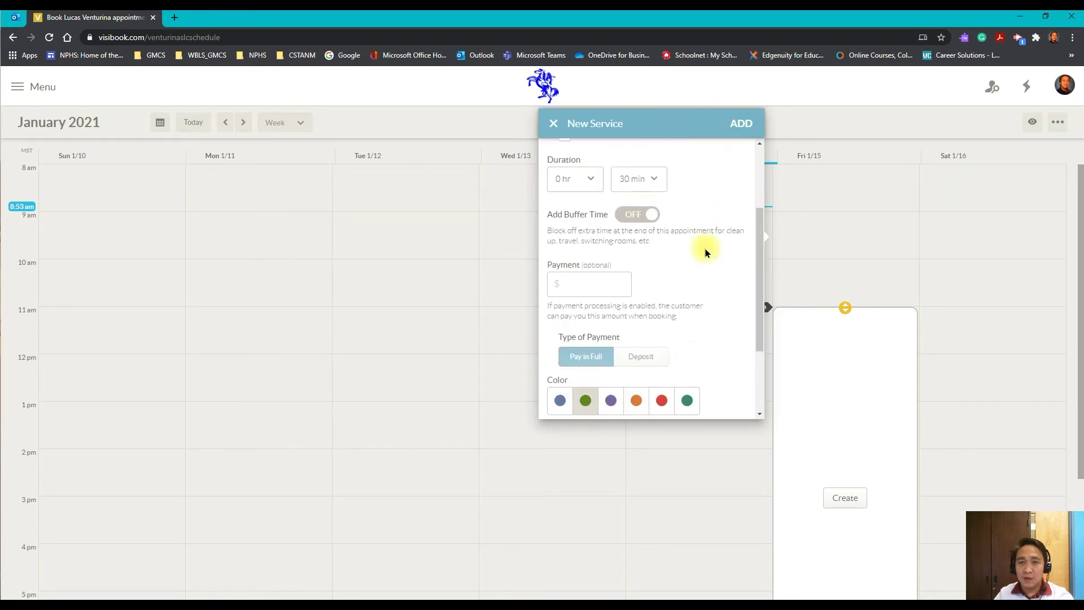
pyautogui.scroll(2, 707, 252)
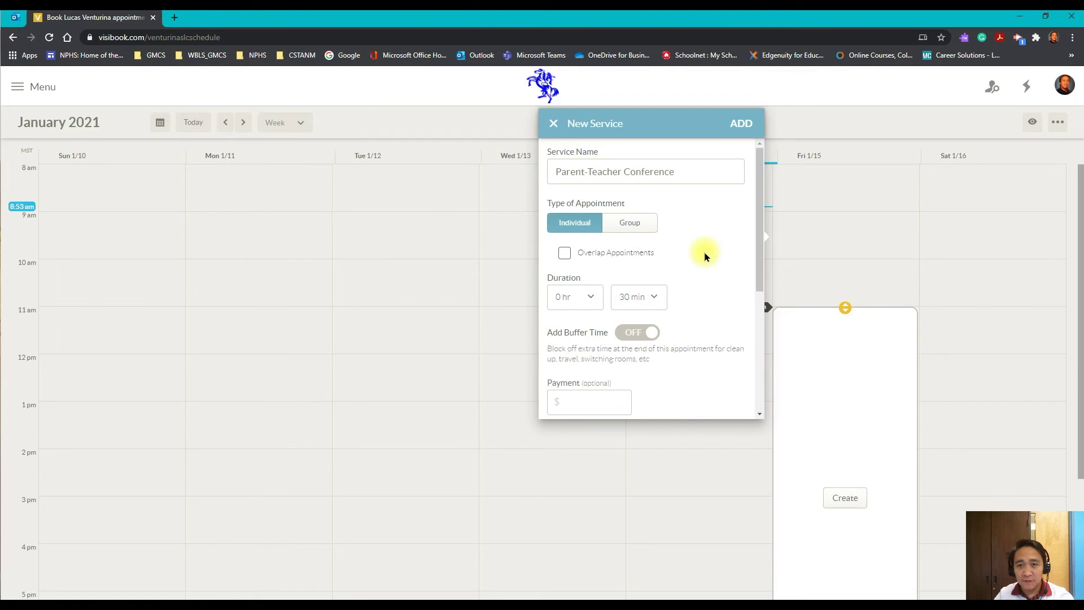
pyautogui.scroll(-5, 704, 253)
pyautogui.click(743, 125)
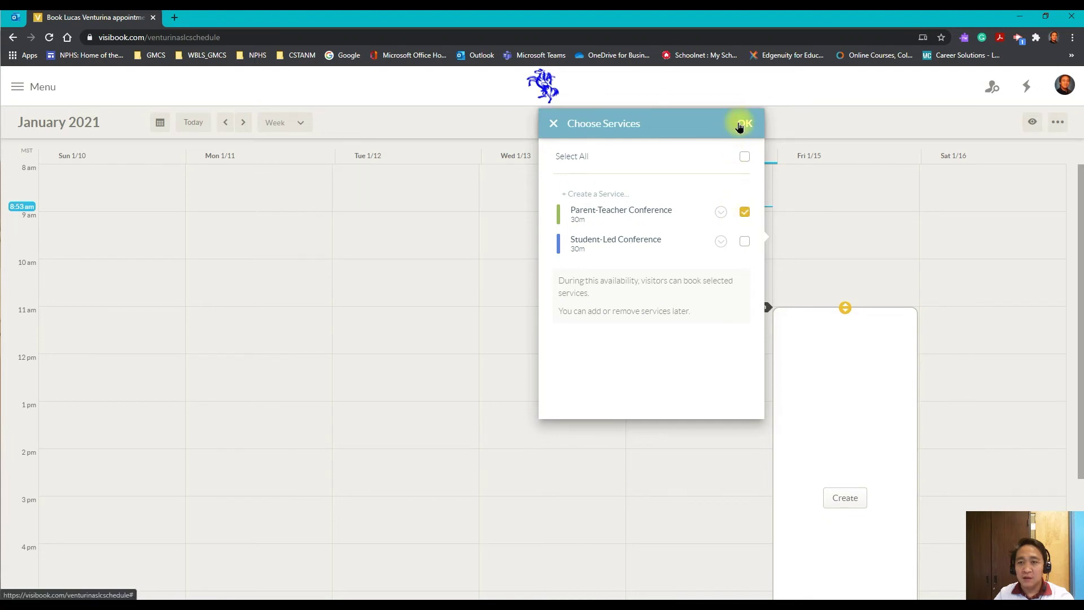
# - Confirm Parent-Teacher Conference as the offered service and drop the :15 and :45 start times
pyautogui.click(744, 123)
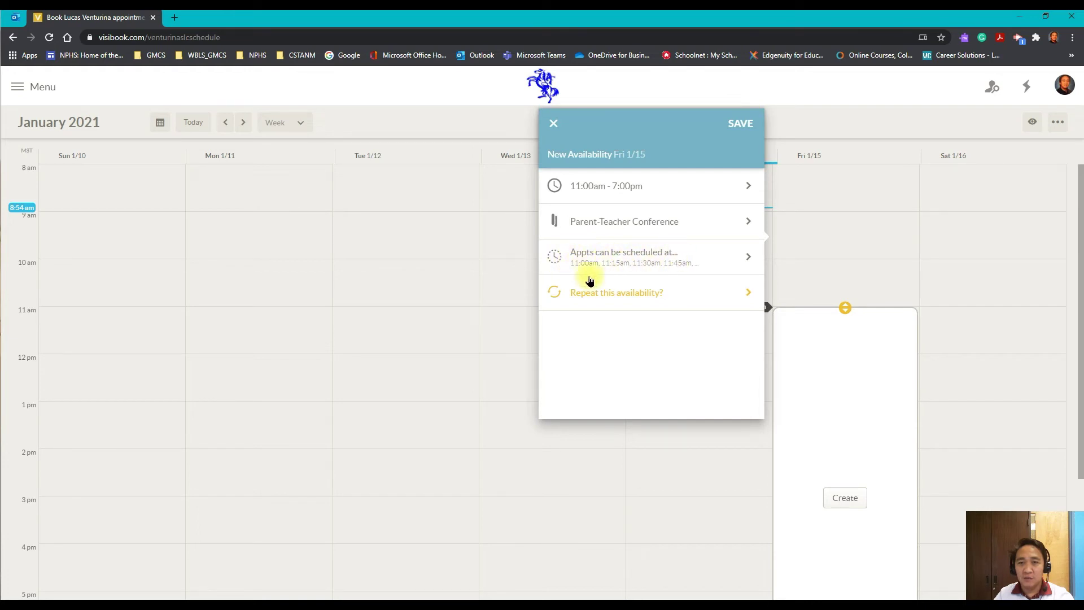
pyautogui.click(748, 260)
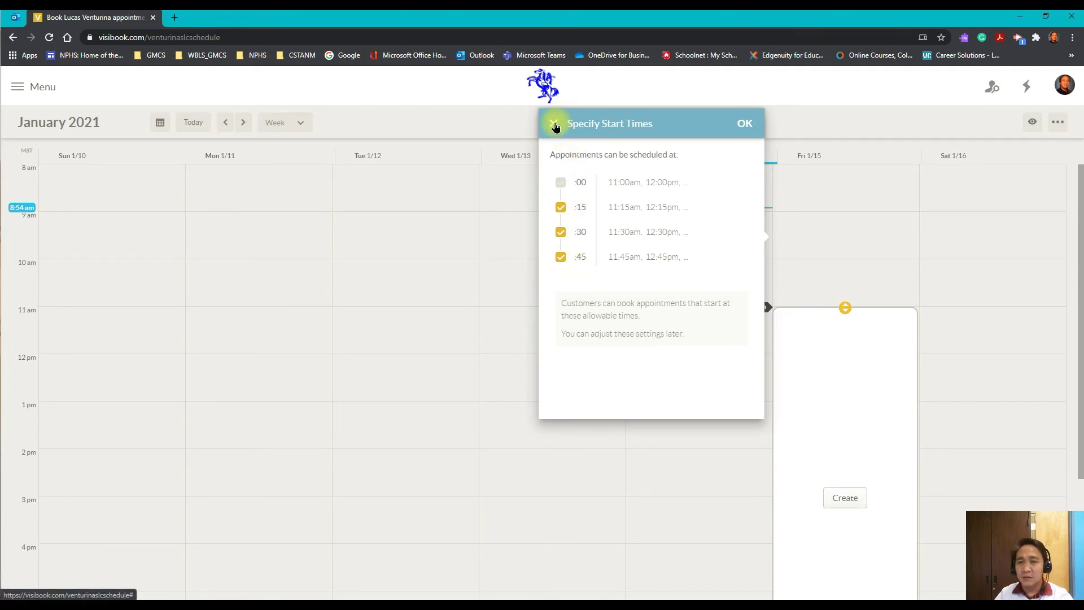
pyautogui.click(561, 208)
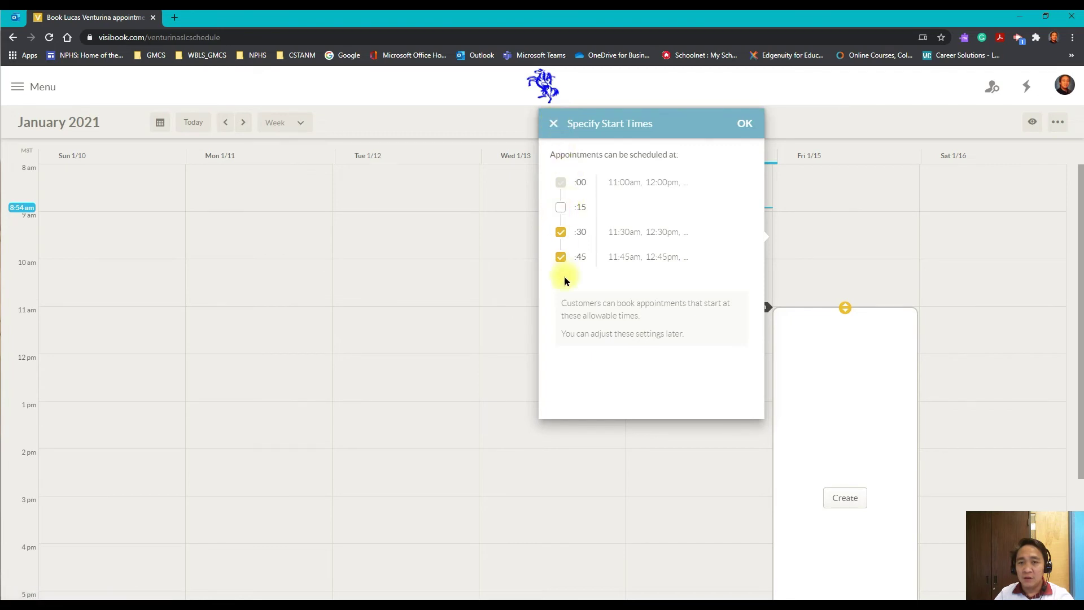
pyautogui.click(561, 257)
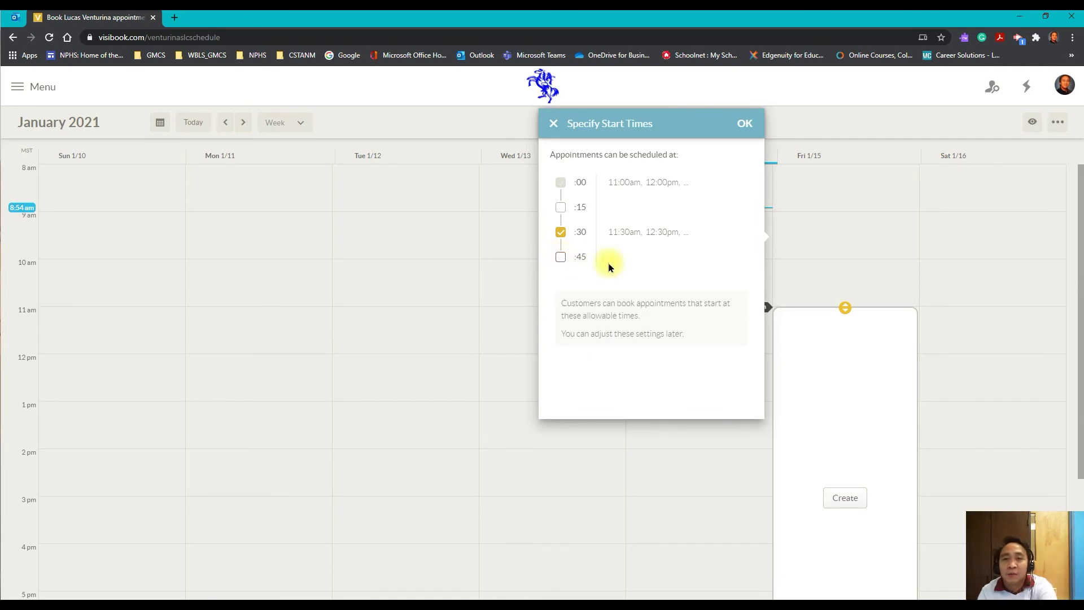
pyautogui.click(740, 125)
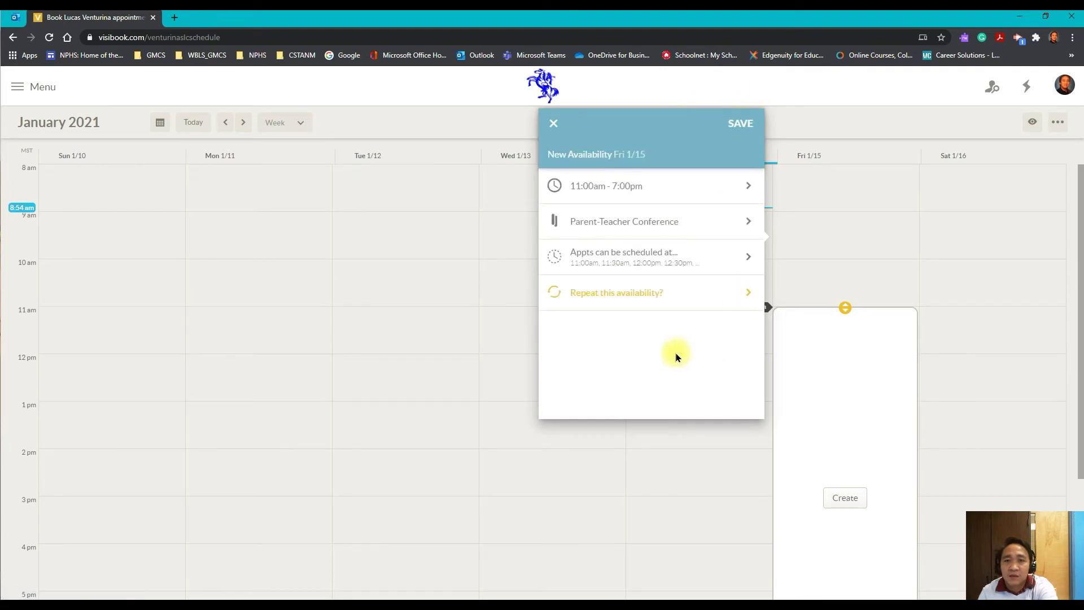
# - Save the Friday 11am–7pm availability and scroll the week view to check the block
pyautogui.click(742, 128)
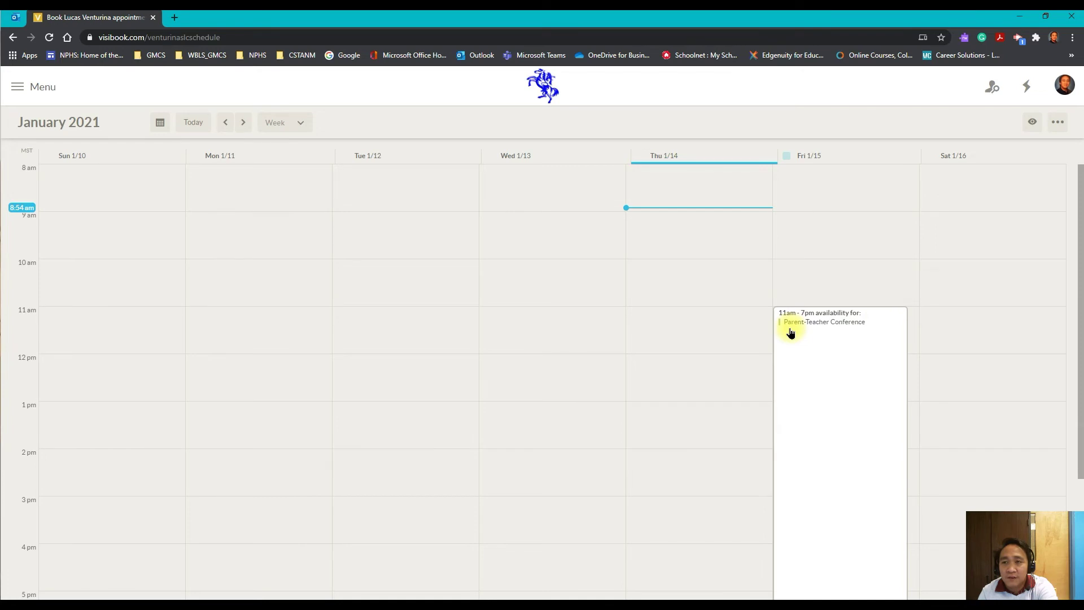
pyautogui.scroll(-3, 790, 333)
pyautogui.scroll(3, 796, 335)
pyautogui.scroll(-3, 796, 334)
pyautogui.scroll(3, 796, 336)
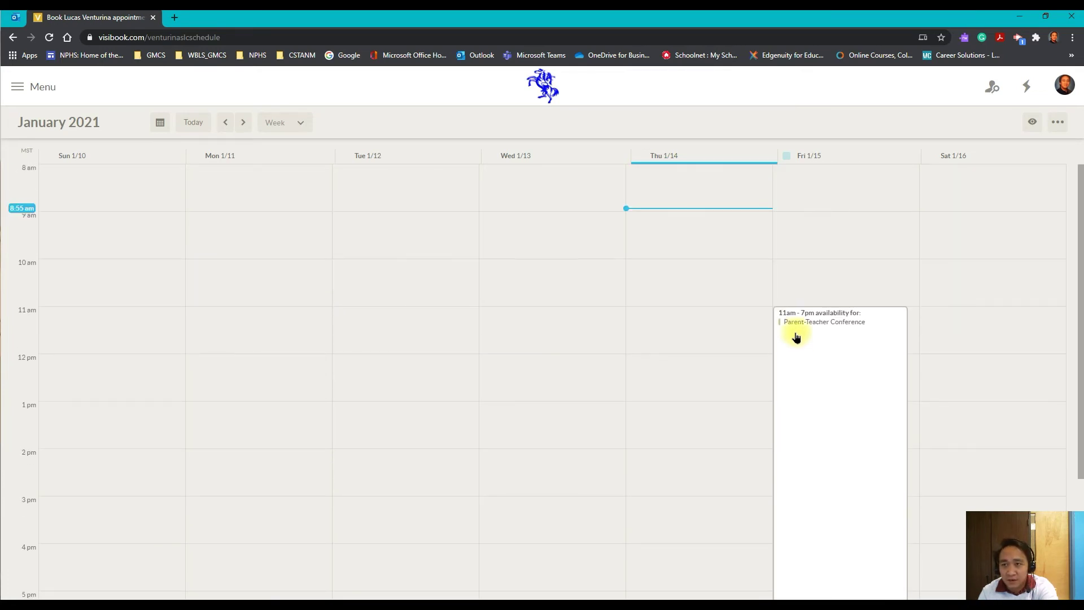
pyautogui.scroll(-2, 797, 337)
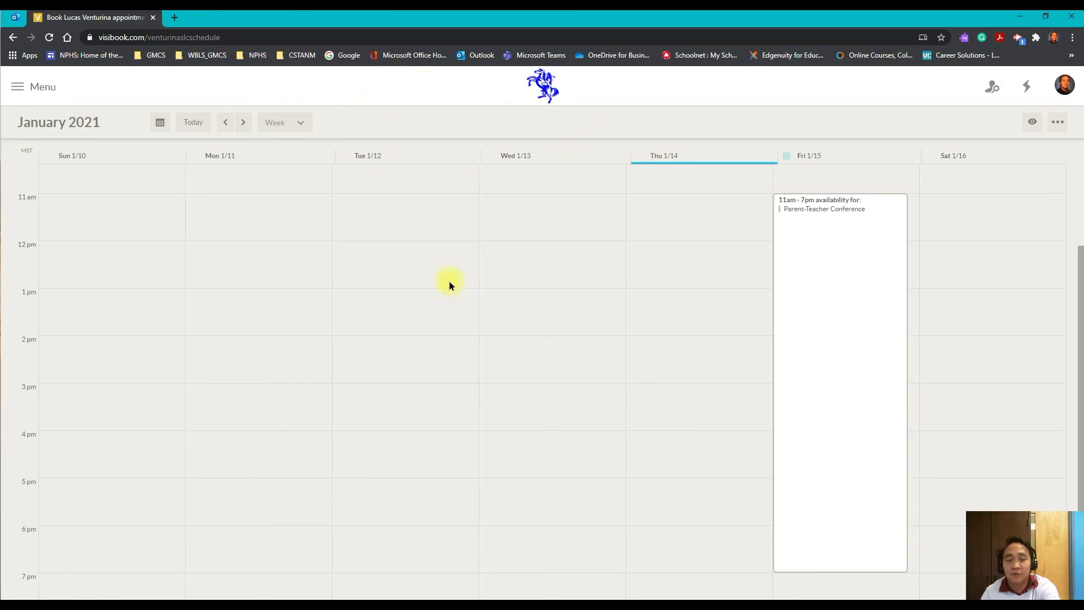
pyautogui.scroll(1, 695, 346)
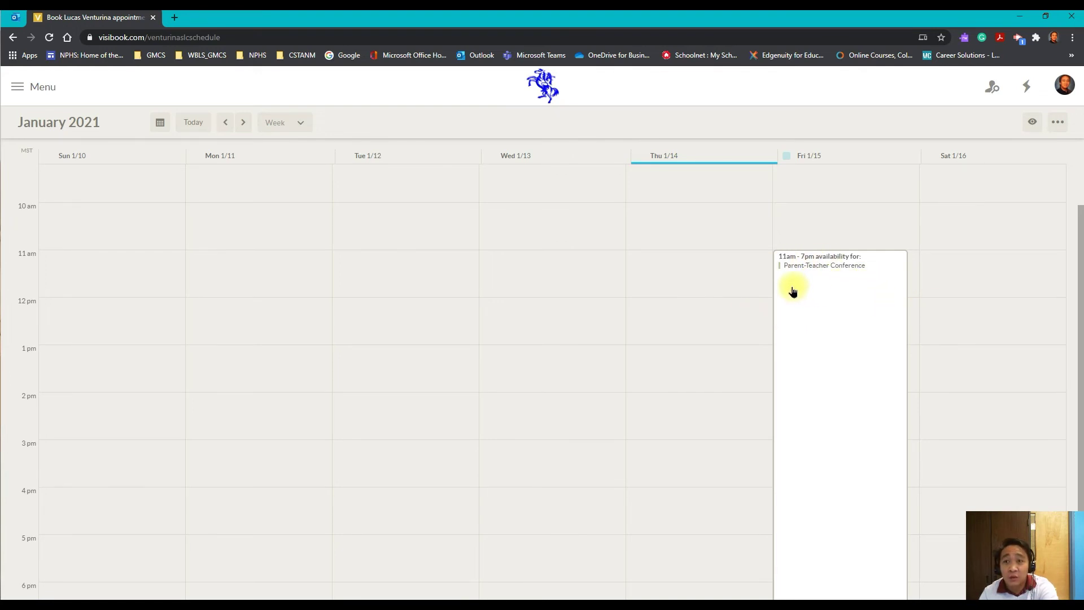
# - Copy the schedule page URL from Chrome and paste it into Firefox's address bar
pyautogui.click(285, 37)
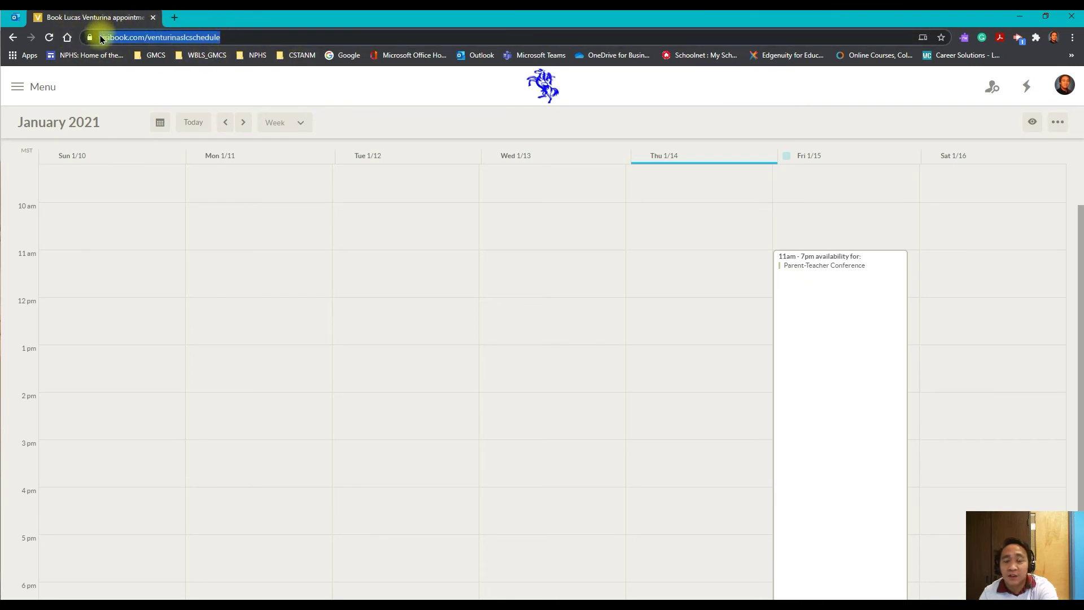
pyautogui.click(251, 25)
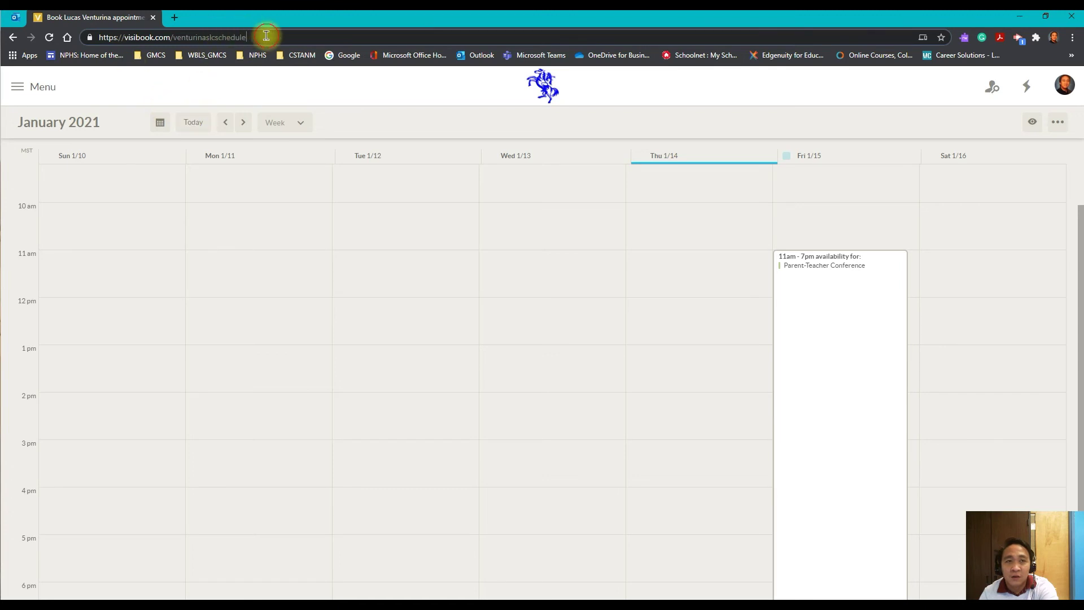
pyautogui.moveTo(266, 36); pyautogui.dragTo(85, 39)
pyautogui.hotkey('ctrl', 'c')
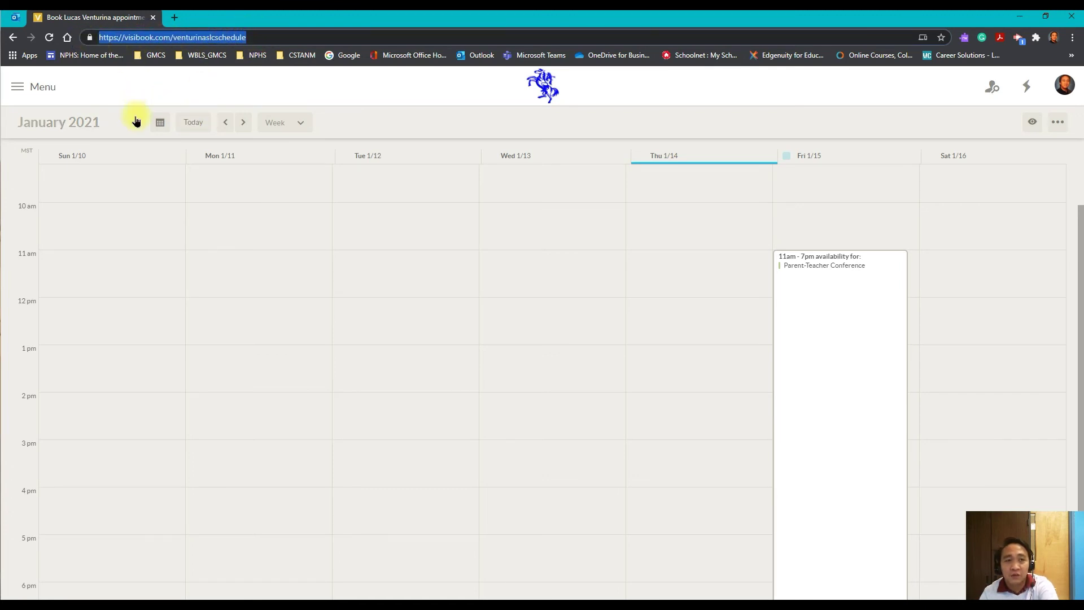
pyautogui.hotkey('alt', 'Tab')
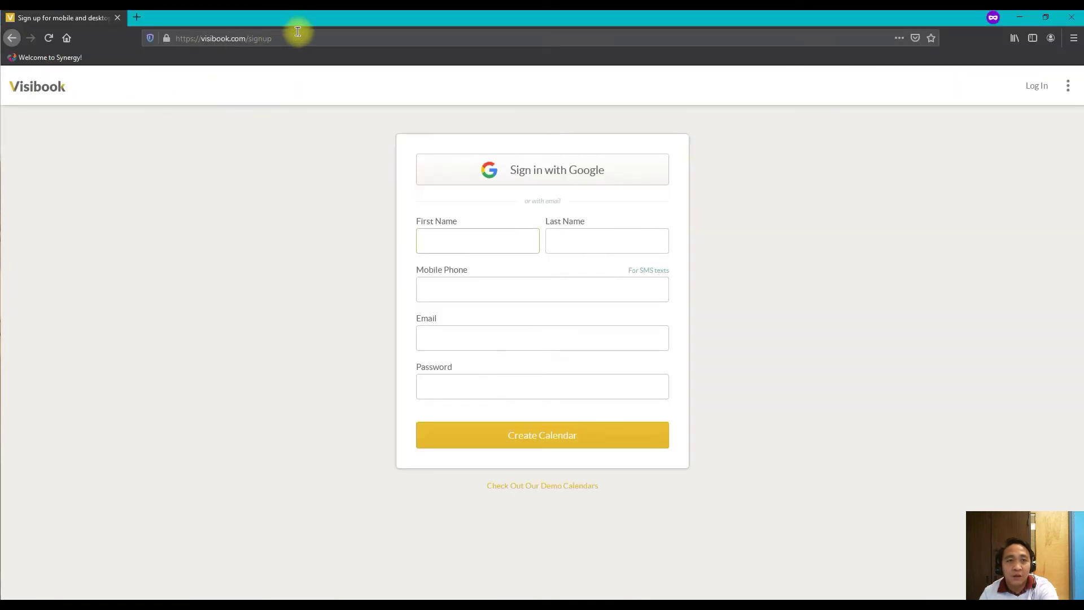
pyautogui.click(298, 33)
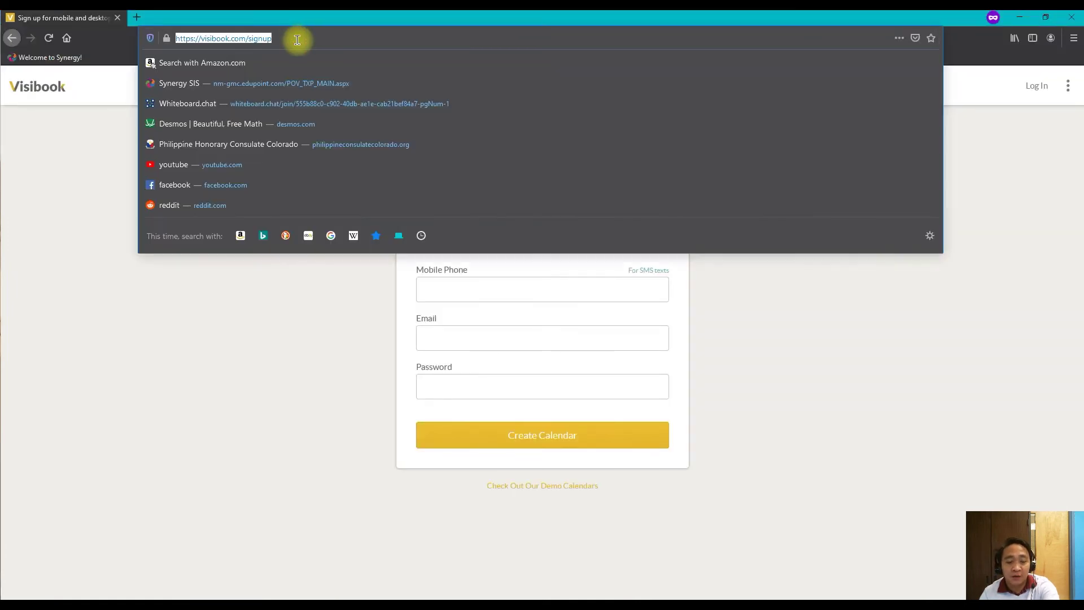
pyautogui.hotkey('ctrl', 'v')
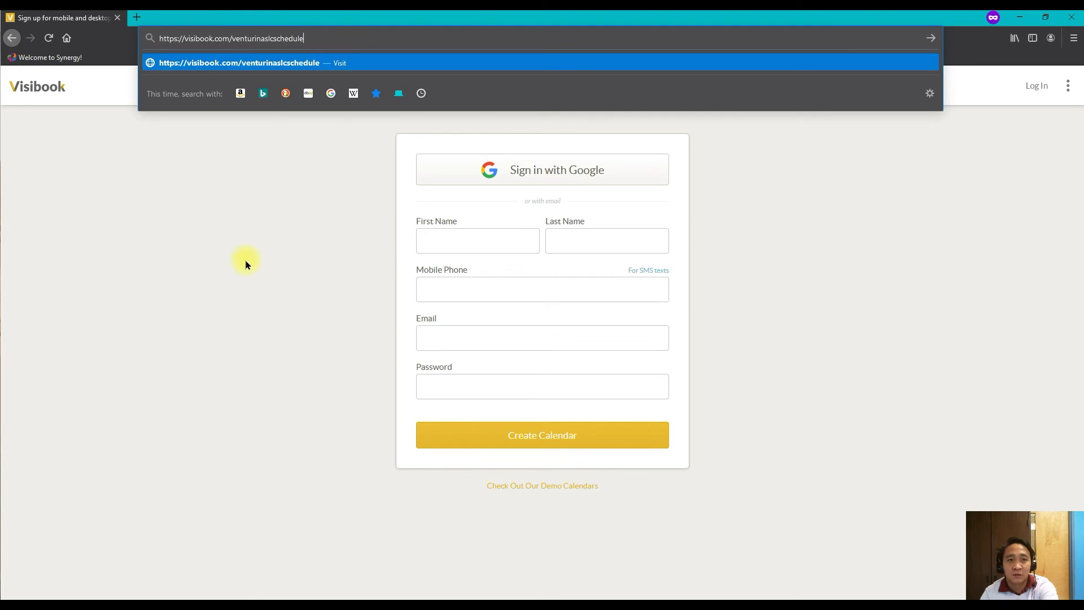
# - Load the public booking page and go past the owner's intro card to the January 2021 calendar
pyautogui.press('Return')
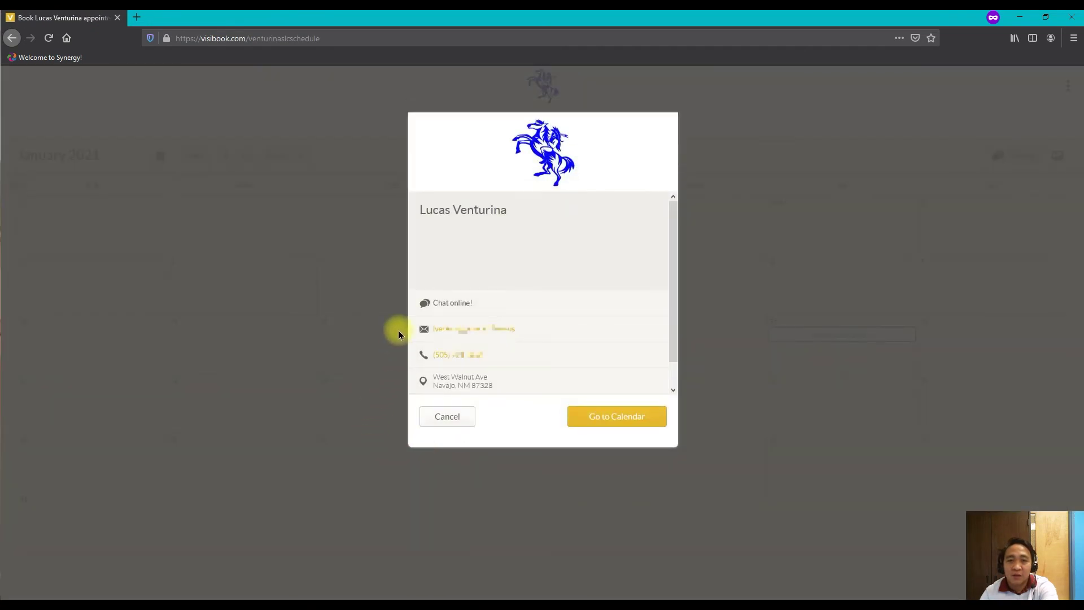
pyautogui.scroll(-1, 545, 242)
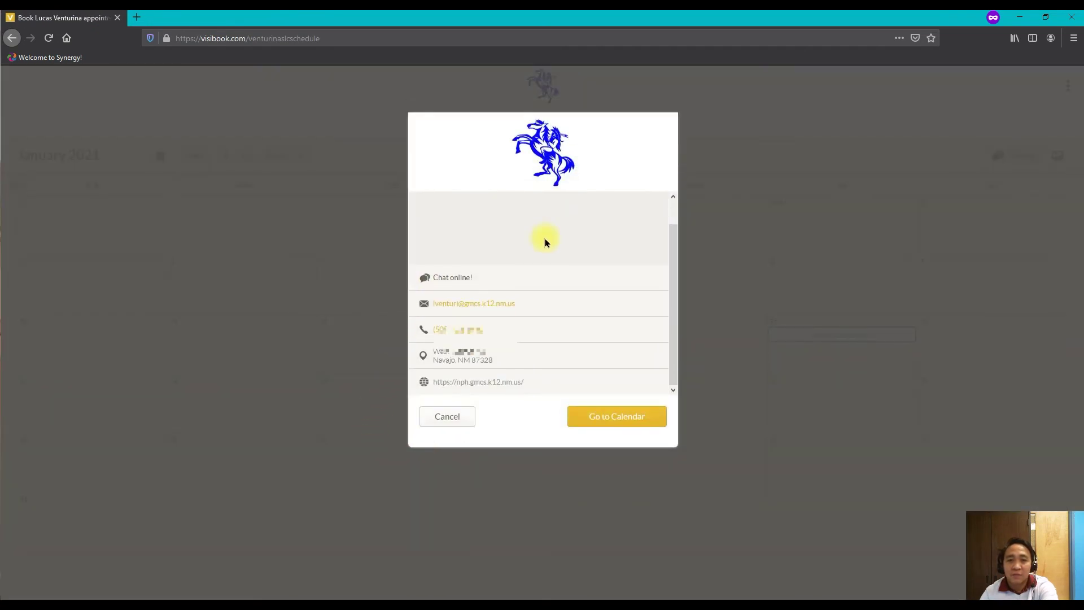
pyautogui.scroll(1, 531, 288)
pyautogui.scroll(-1, 530, 287)
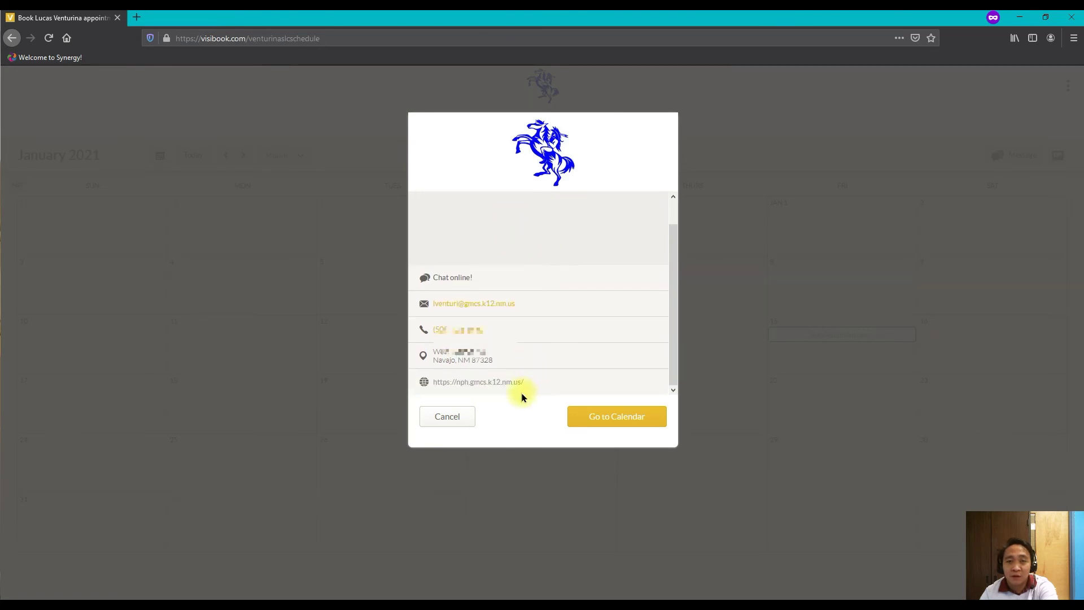
pyautogui.scroll(1, 550, 285)
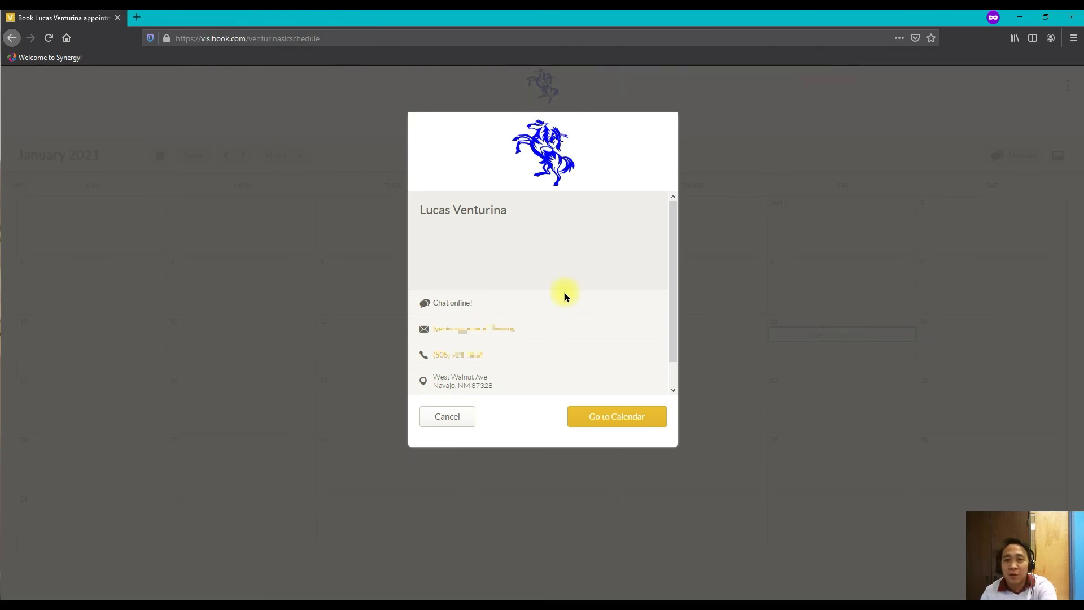
pyautogui.scroll(-1, 565, 293)
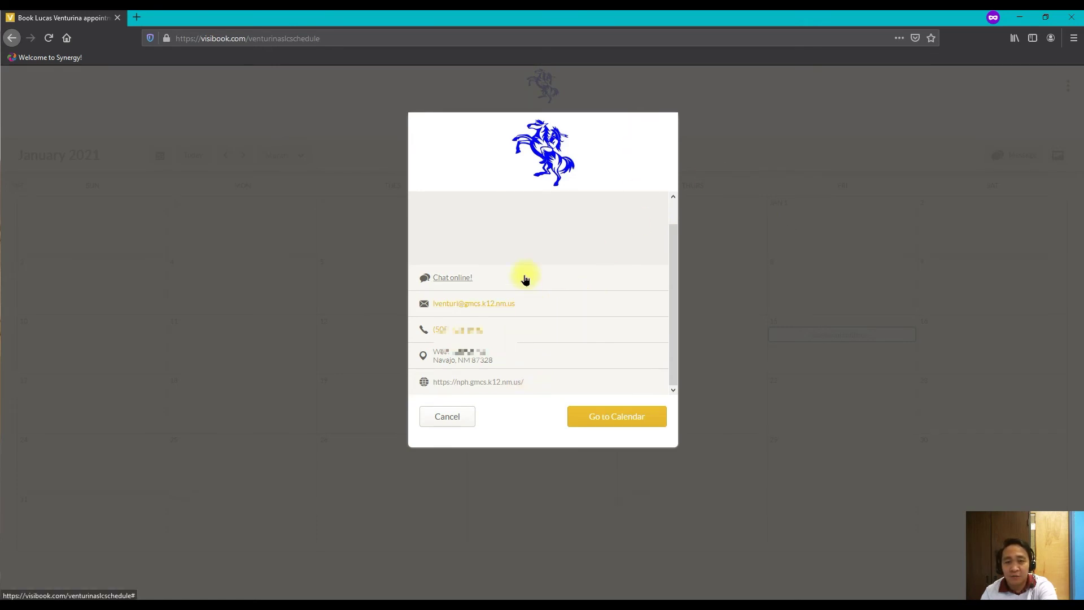
pyautogui.scroll(1, 525, 279)
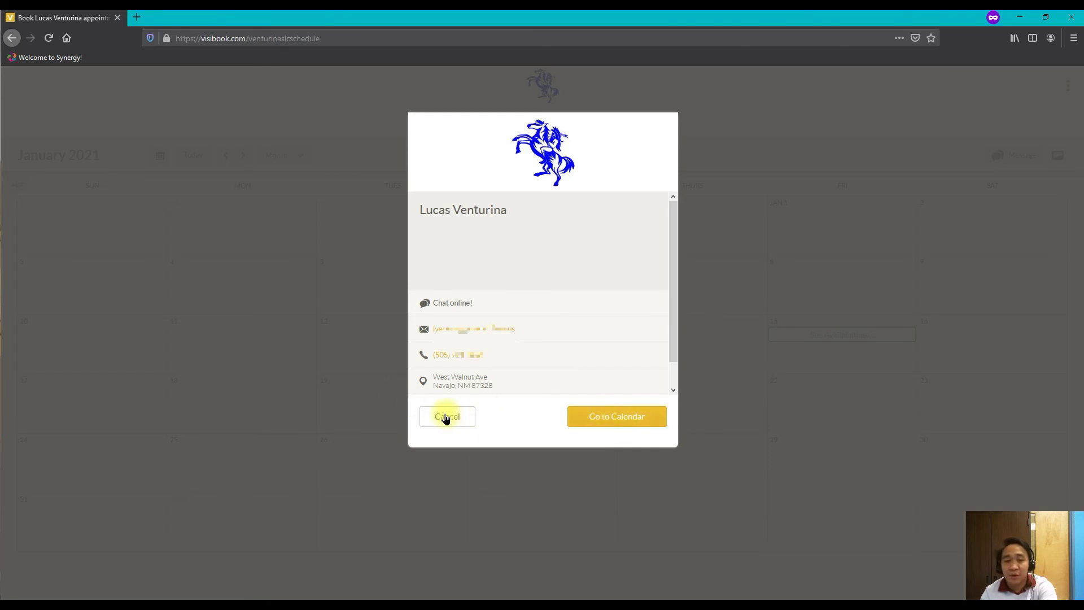
pyautogui.click(618, 424)
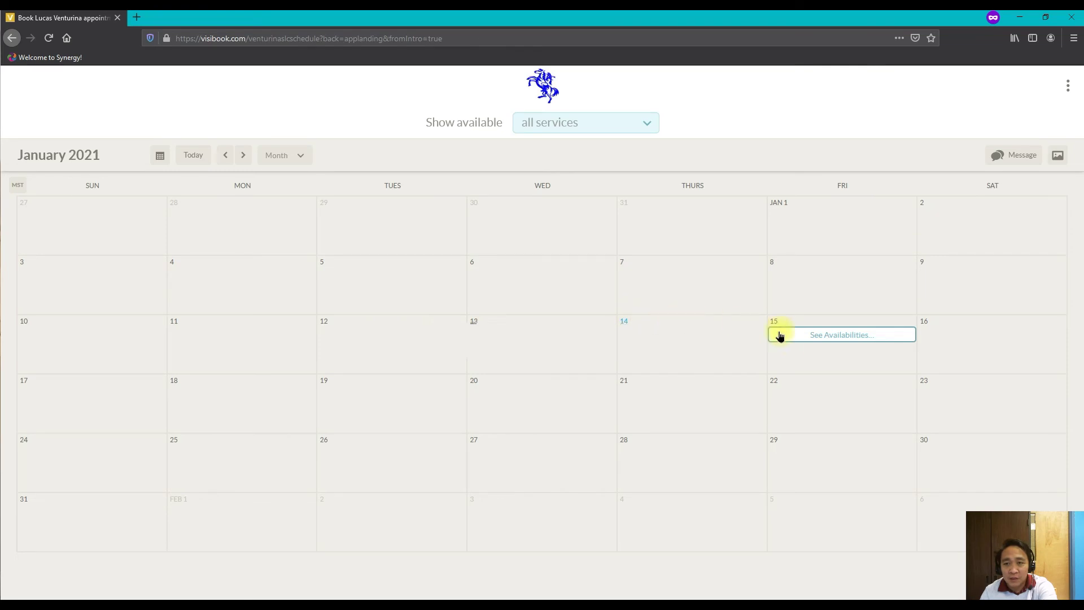
# - Show Friday 15th's availabilities, with the 30-minute Parent-Teacher Conference service details
pyautogui.click(823, 337)
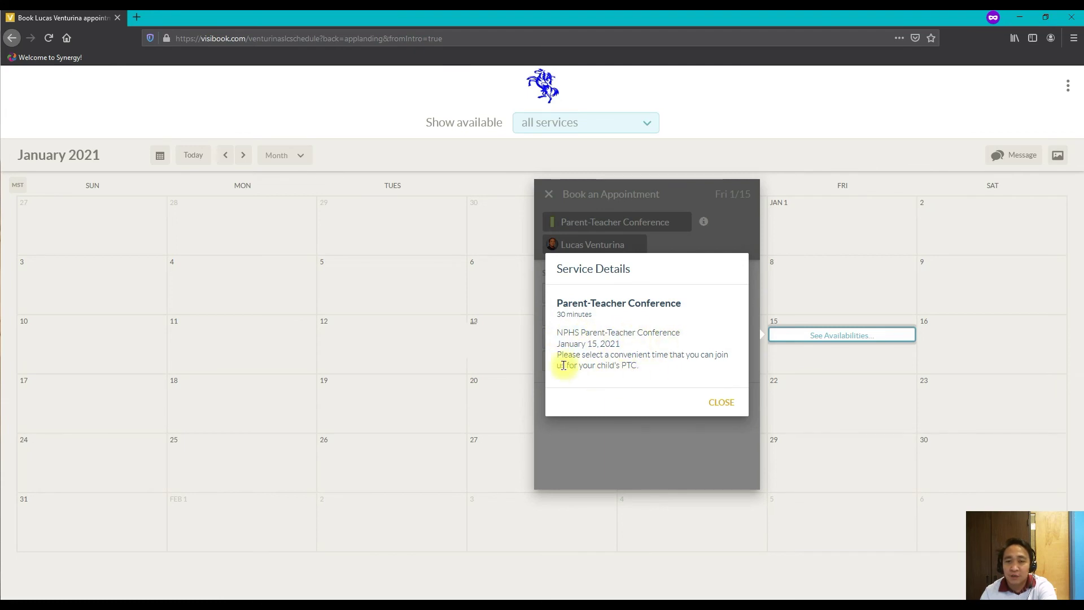
# - Pick and confirm the 11:30am Friday Jan 15 conference slot, then go on to the booker details form
pyautogui.click(728, 405)
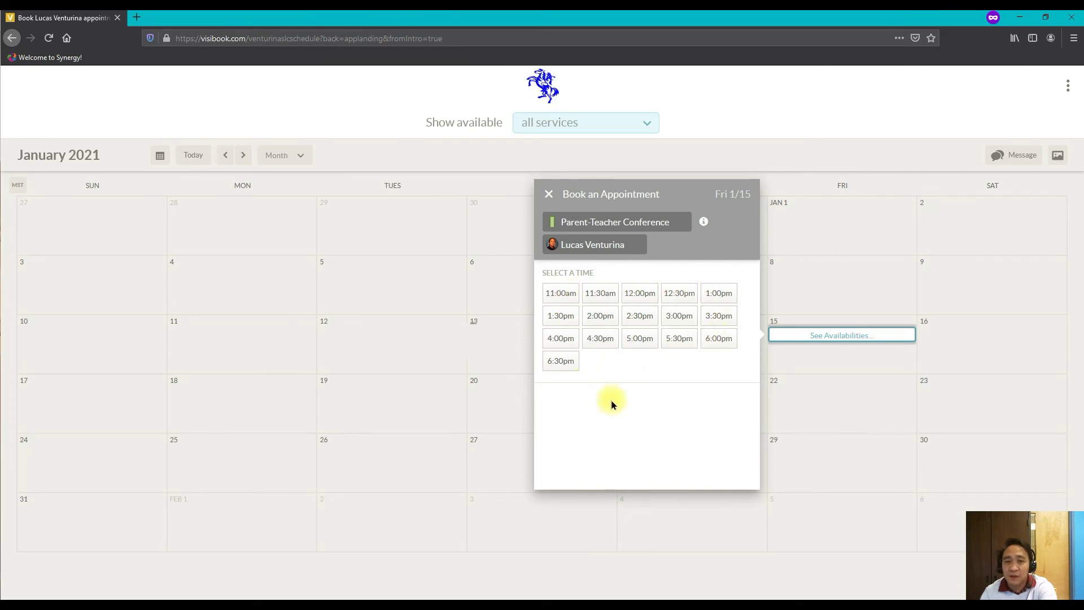
pyautogui.click(597, 297)
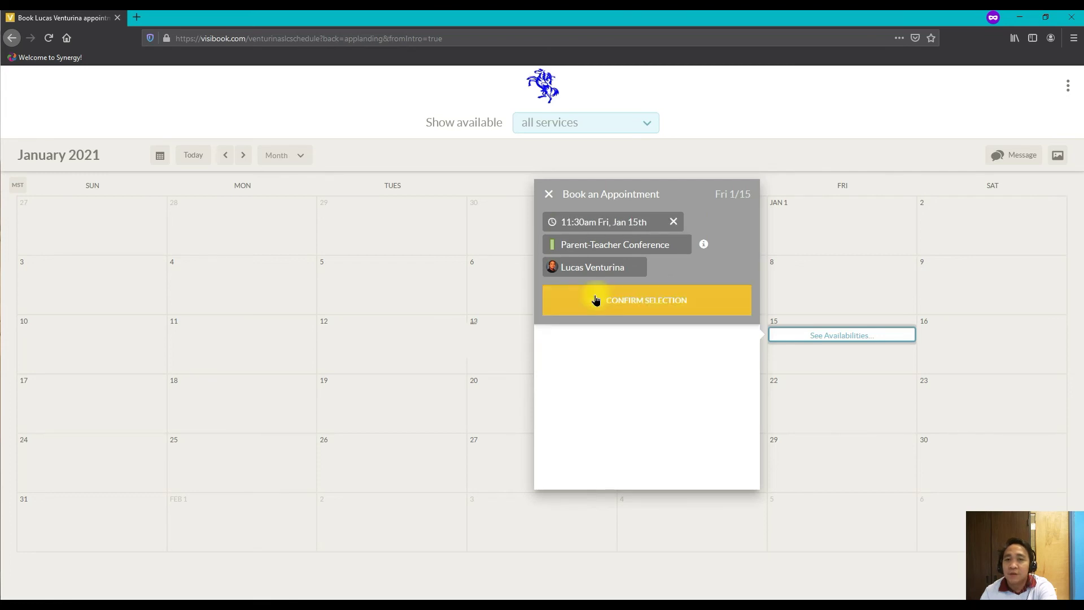
pyautogui.click(636, 307)
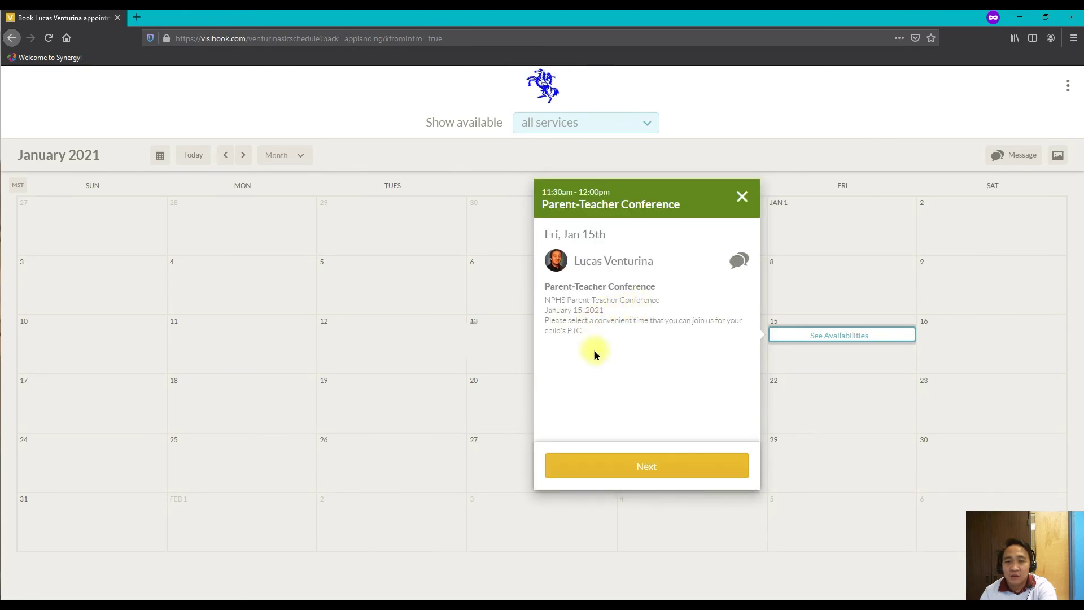
pyautogui.click(643, 477)
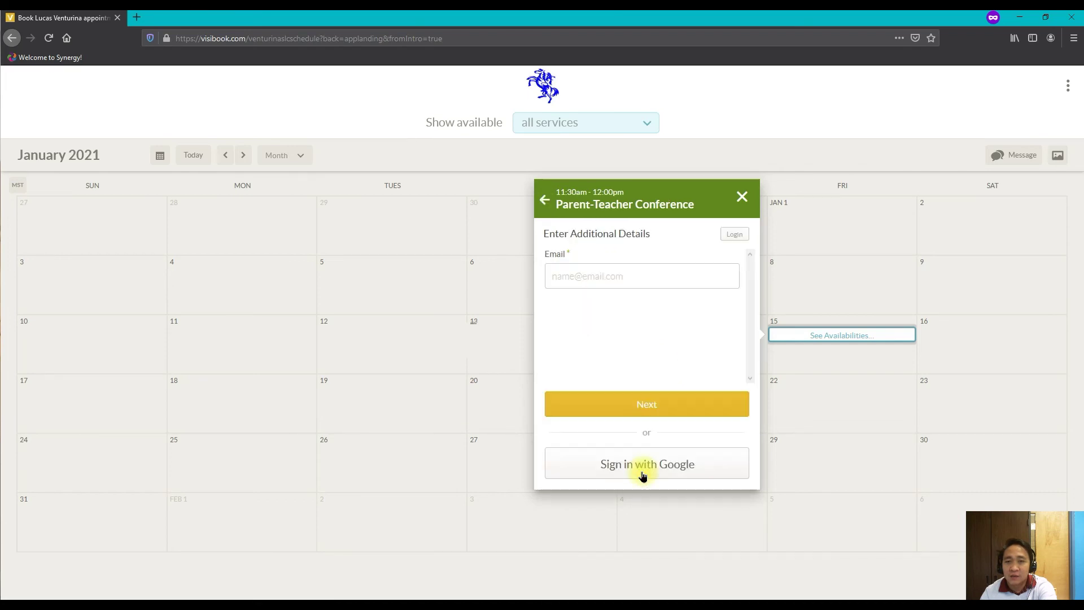
# - Enter the booker's email address and submit it to reveal the name fields
pyautogui.click(583, 277)
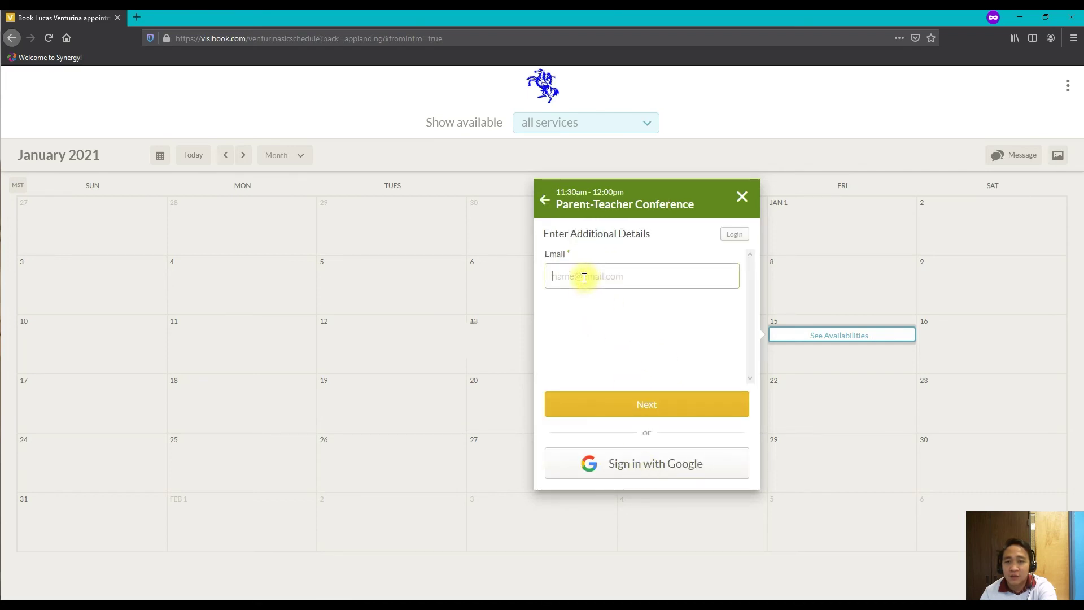
pyautogui.click(633, 295)
pyautogui.press('BackSpace')
pyautogui.press('BackSpace')
pyautogui.press('BackSpace')
pyautogui.press('BackSpace')
pyautogui.press('BackSpace')
pyautogui.press('BackSpace')
pyautogui.press('BackSpace')
pyautogui.press('BackSpace')
pyautogui.press('BackSpace')
pyautogui.press('BackSpace')
pyautogui.press('BackSpace')
pyautogui.press('BackSpace')
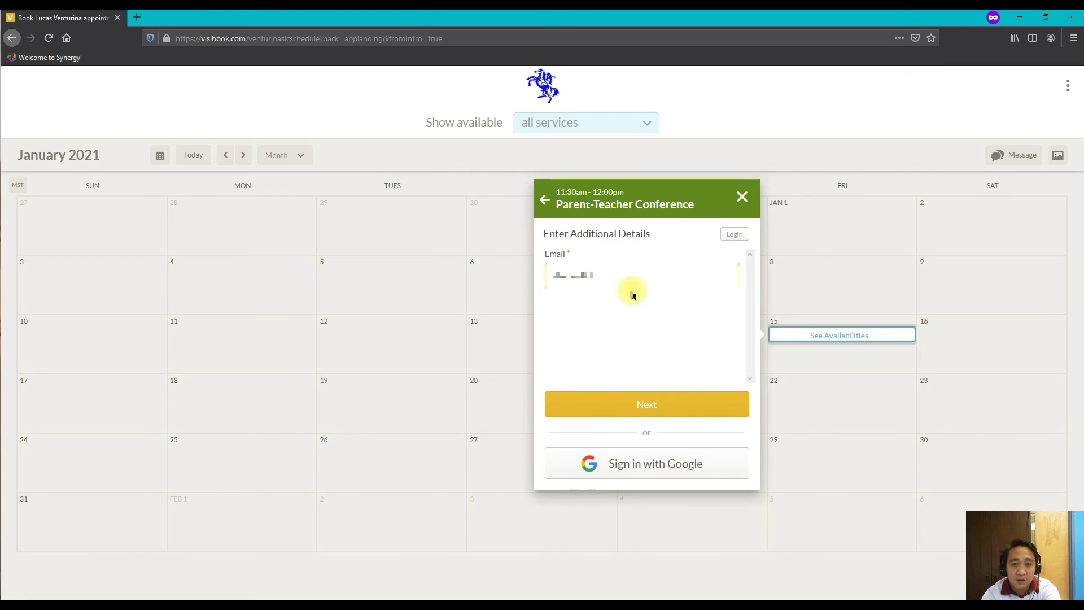
pyautogui.hotkey('ctrl', 'v')
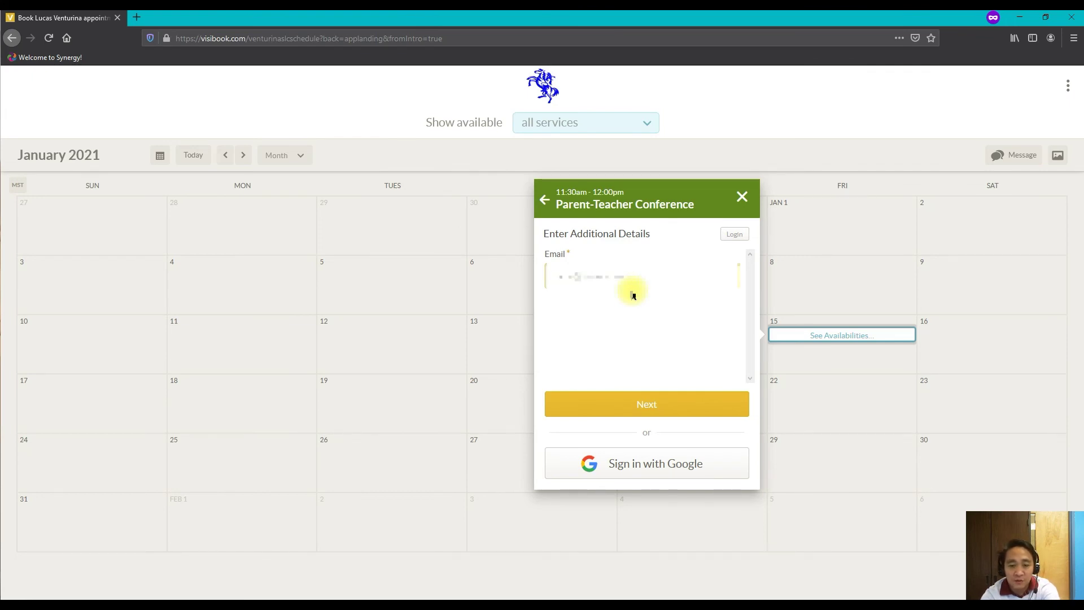
pyautogui.hotkey('ctrl', 'a')
pyautogui.press('BackSpace')
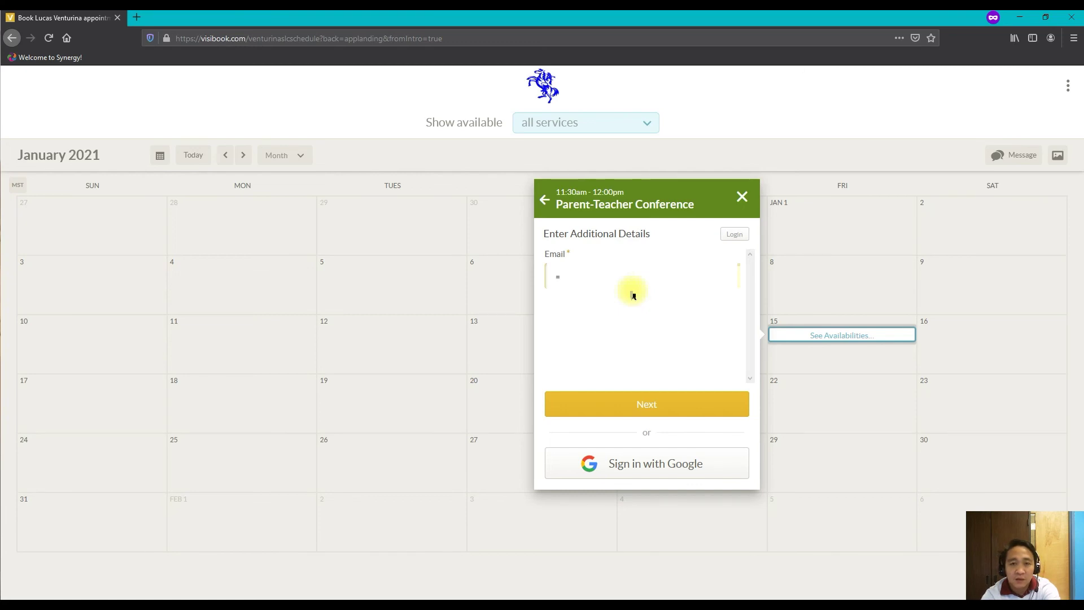
pyautogui.write('john.doe')
pyautogui.click(662, 404)
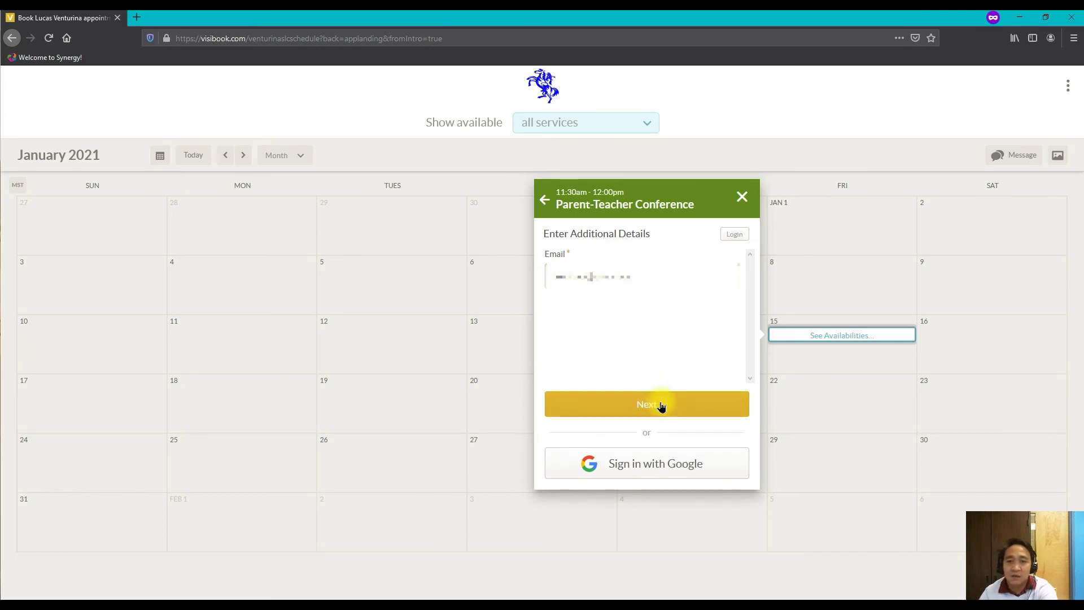
# - Fill in the booker's first name, last name and mobile phone number, then submit them
pyautogui.click(576, 323)
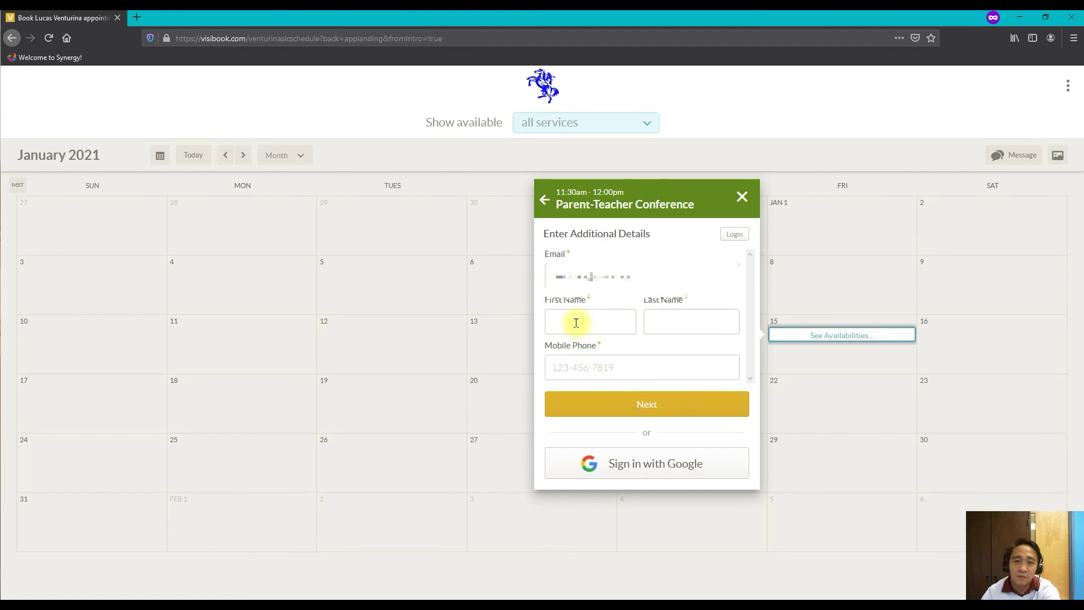
pyautogui.press('Tab')
pyautogui.write('Venturina')
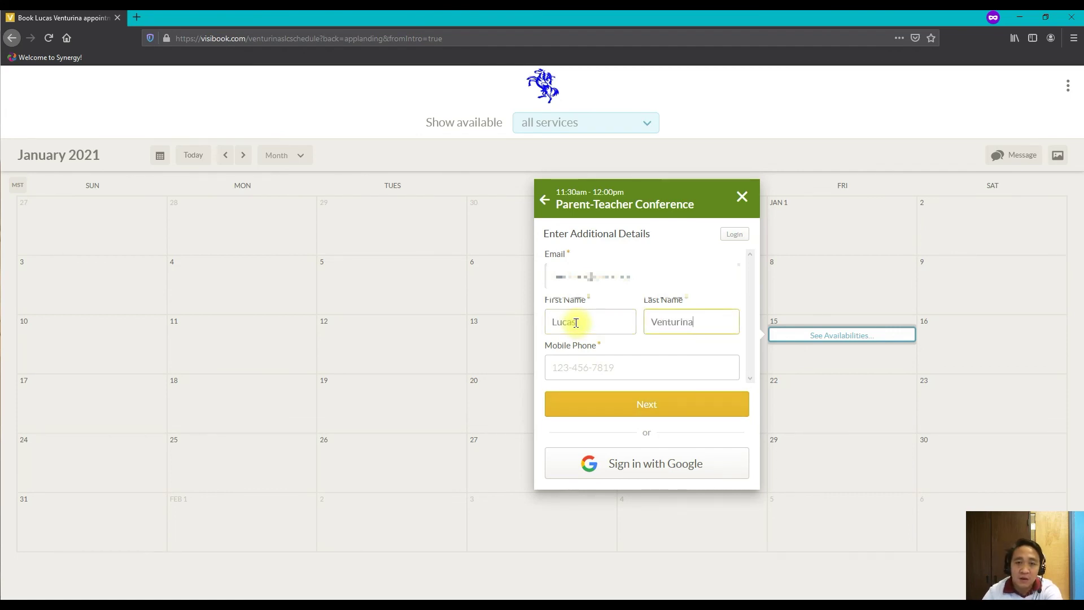
pyautogui.click(653, 375)
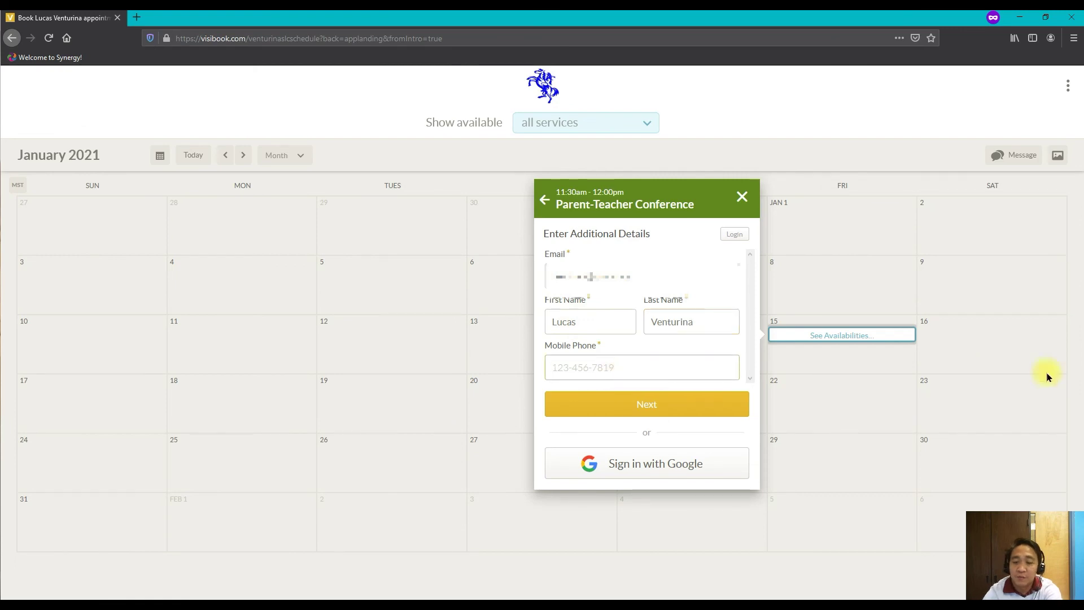
pyautogui.write('12')
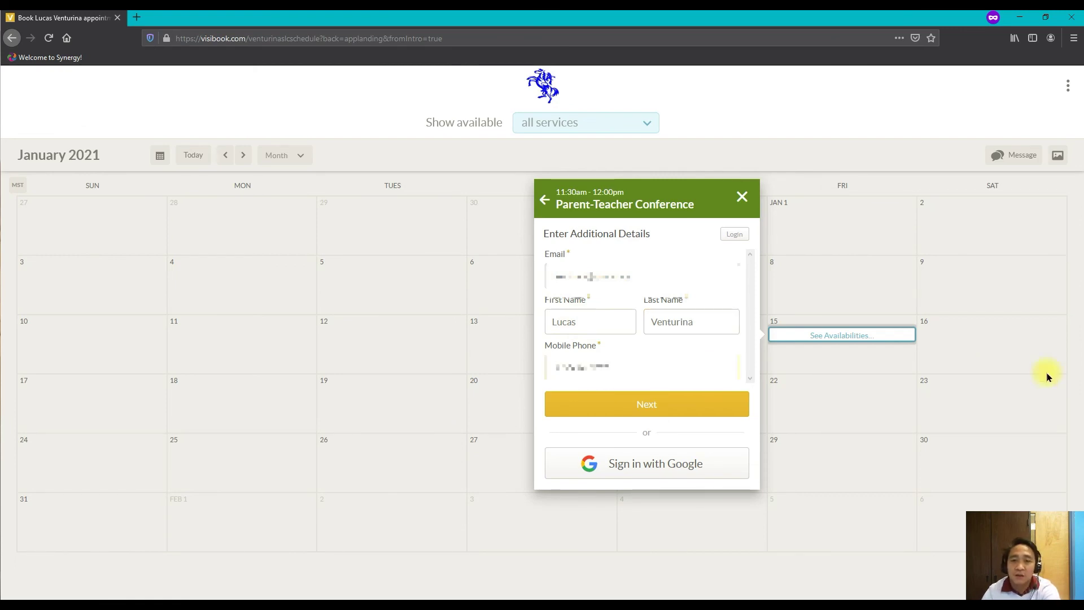
pyautogui.press('BackSpace')
pyautogui.press('BackSpace')
pyautogui.press('BackSpace')
pyautogui.press('BackSpace')
pyautogui.press('BackSpace')
pyautogui.press('BackSpace')
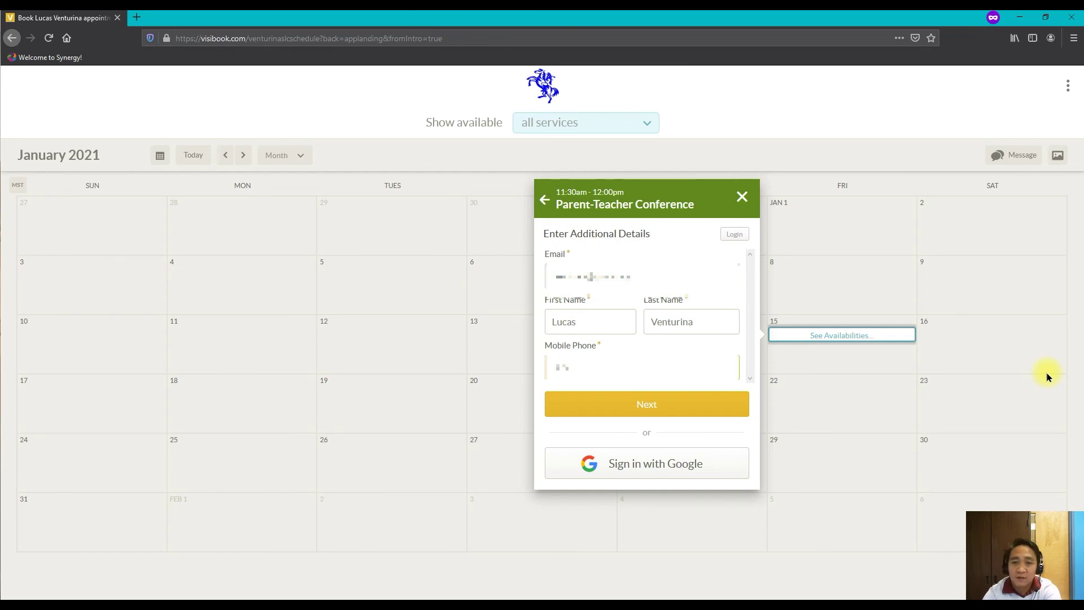
pyautogui.write('123456789')
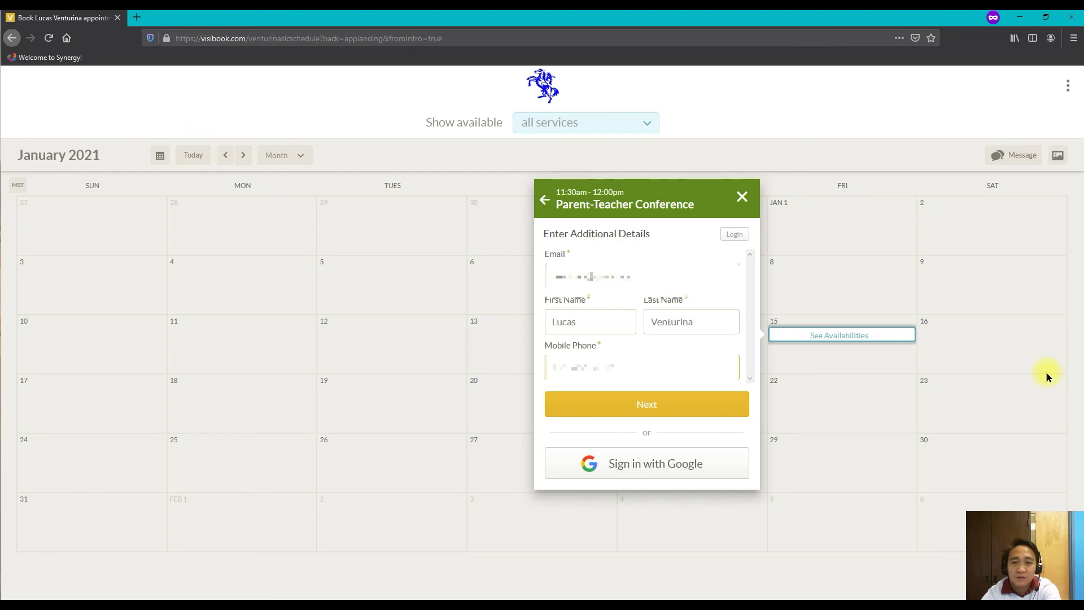
pyautogui.press('BackSpace')
pyautogui.press('BackSpace')
pyautogui.press('BackSpace')
pyautogui.press('BackSpace')
pyautogui.press('BackSpace')
pyautogui.press('BackSpace')
pyautogui.press('BackSpace')
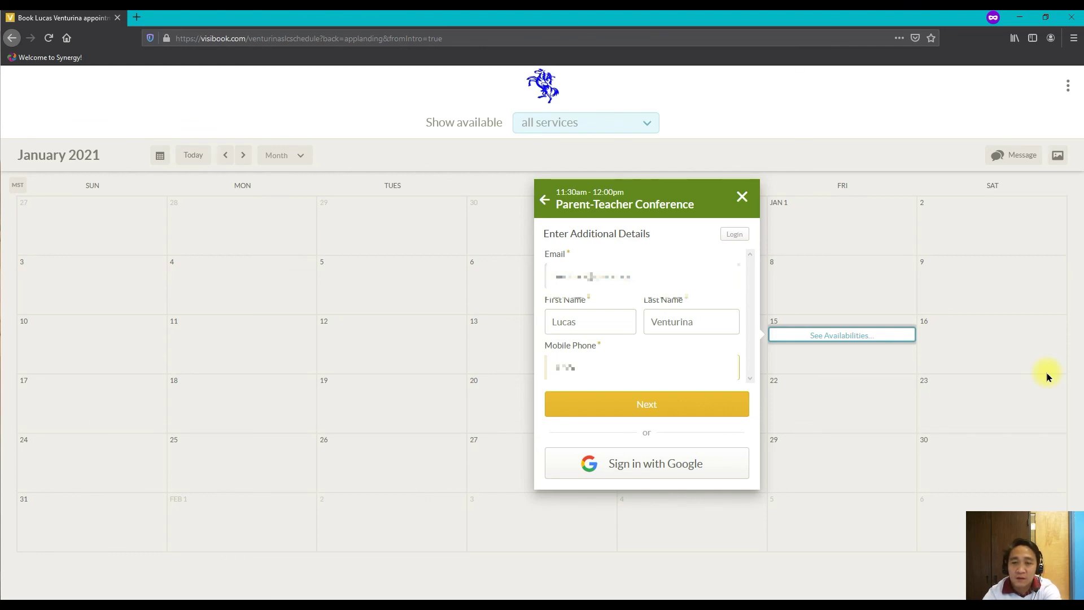
pyautogui.write('5678')
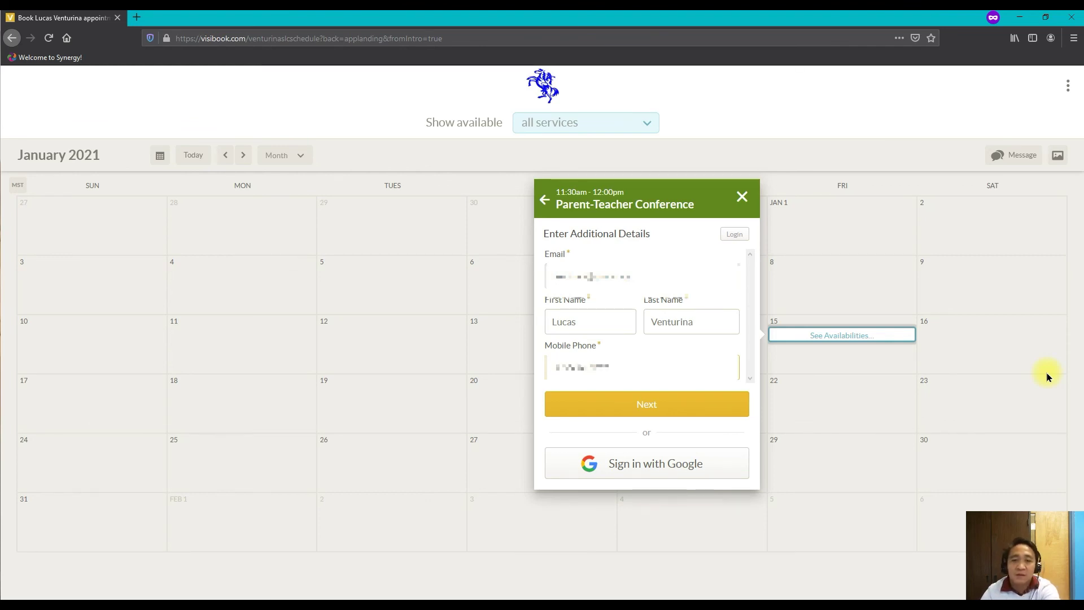
pyautogui.click(631, 402)
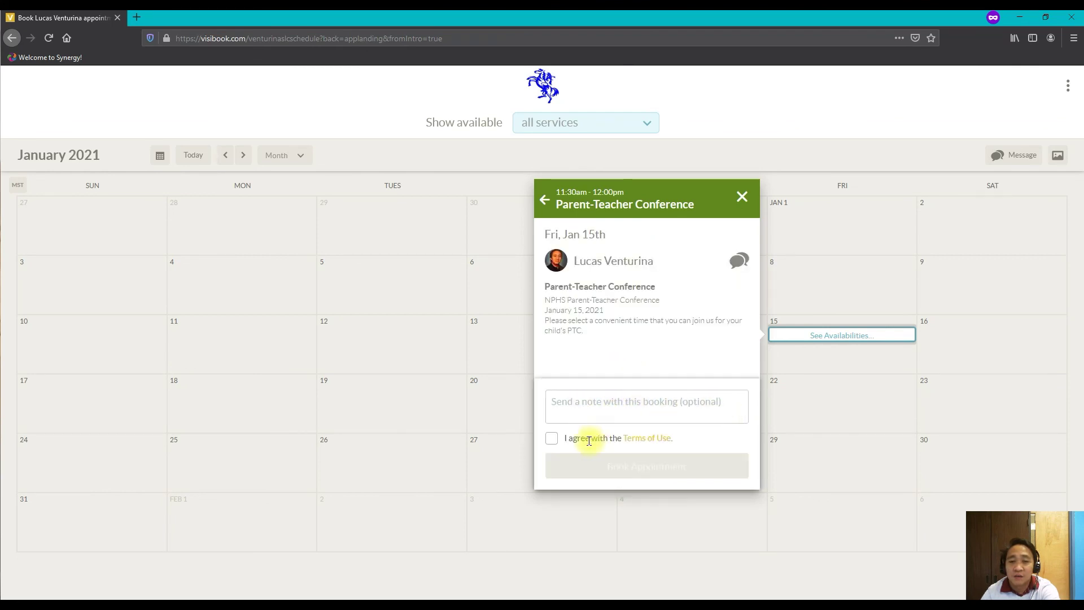
# - Agree to the Terms of Use, book the appointment, and close the Congrats confirmation
pyautogui.click(552, 439)
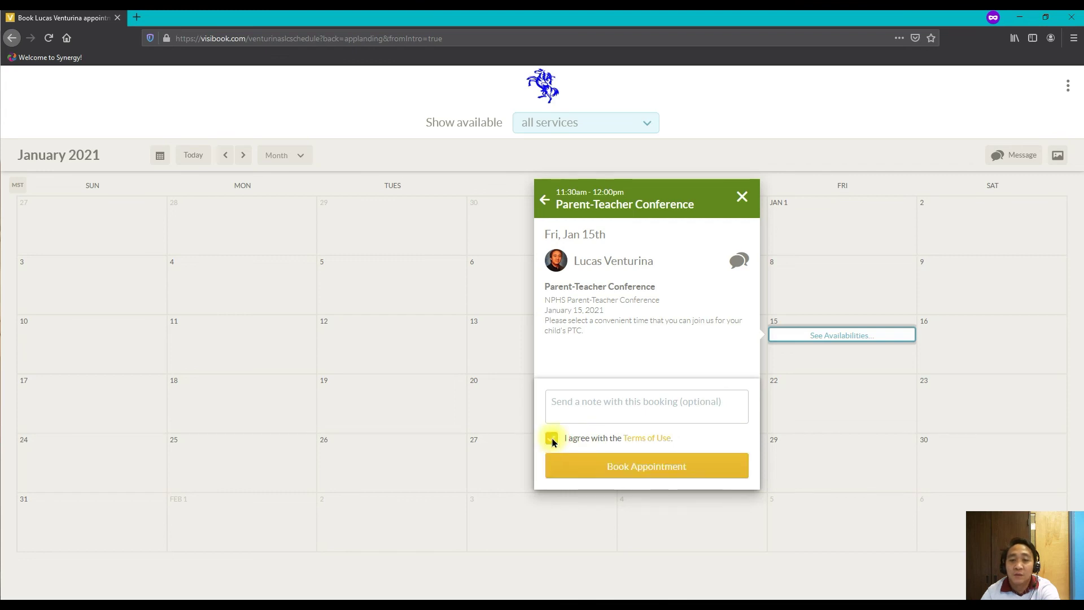
pyautogui.click(638, 475)
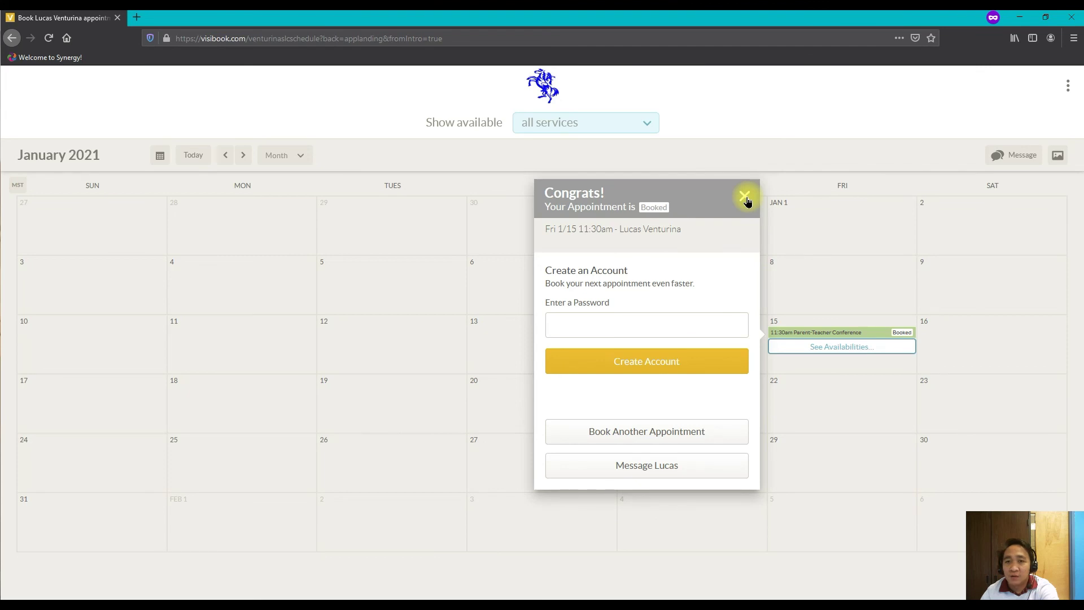
pyautogui.click(747, 199)
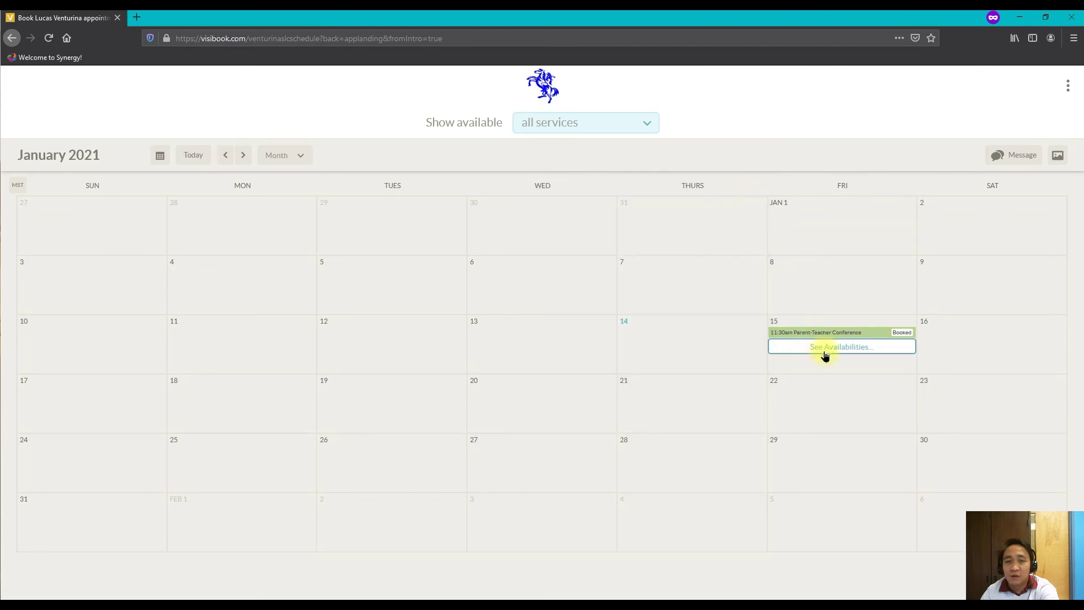
# - Verify the Friday 11:30am conference on the owner's week calendar, then view the Outlook inbox
pyautogui.hotkey('alt', 'Tab')
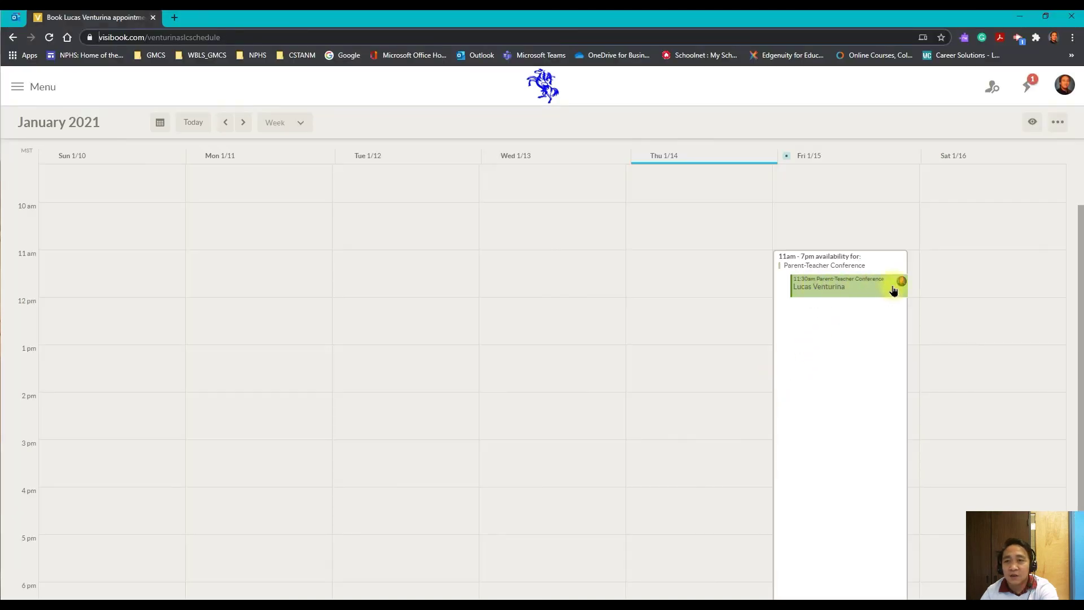
pyautogui.click(864, 290)
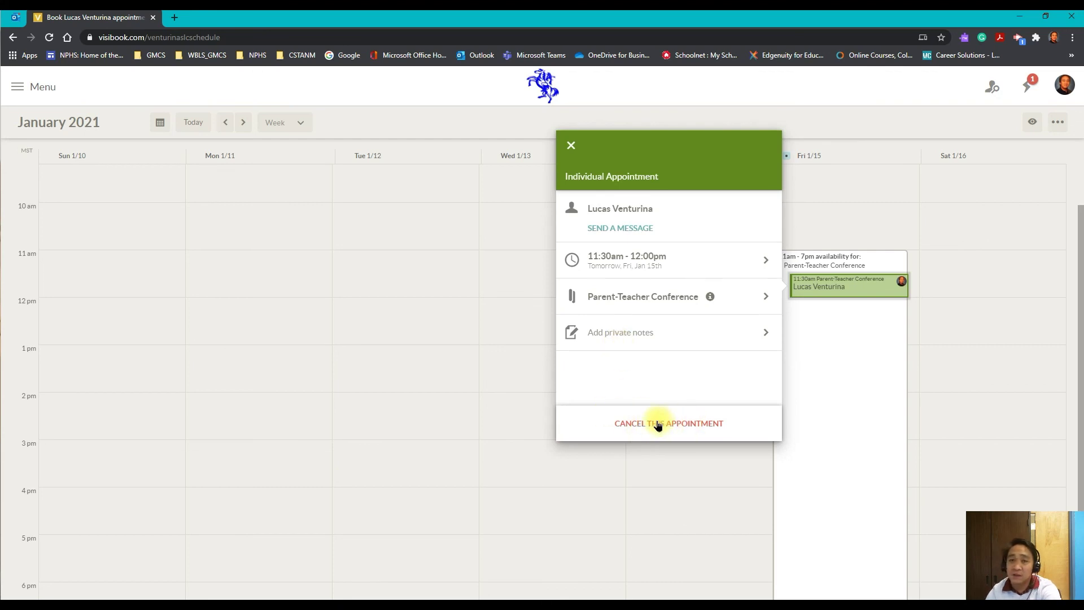
pyautogui.click(661, 466)
pyautogui.click(850, 386)
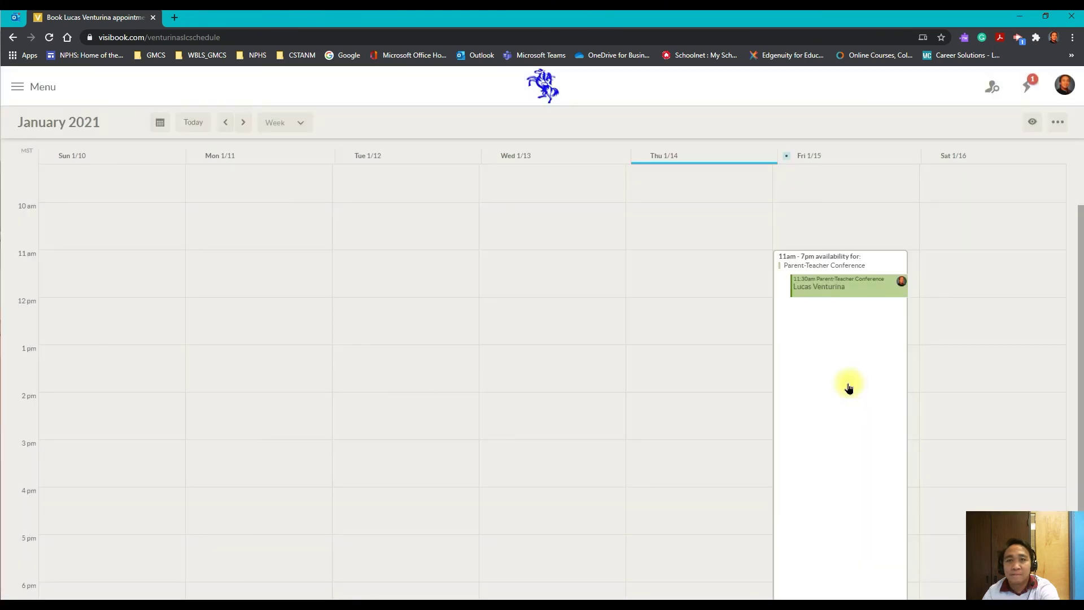
pyautogui.click(25, 17)
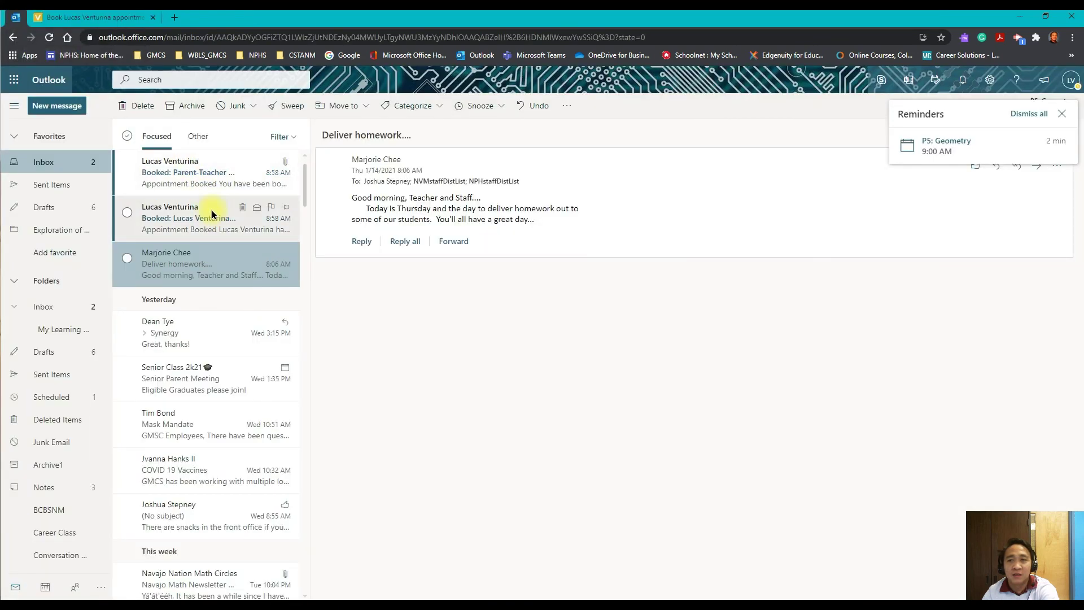
# - On the owner's Visibook calendar, clear all notifications and dismiss the leftover dialogs and tip
pyautogui.click(82, 19)
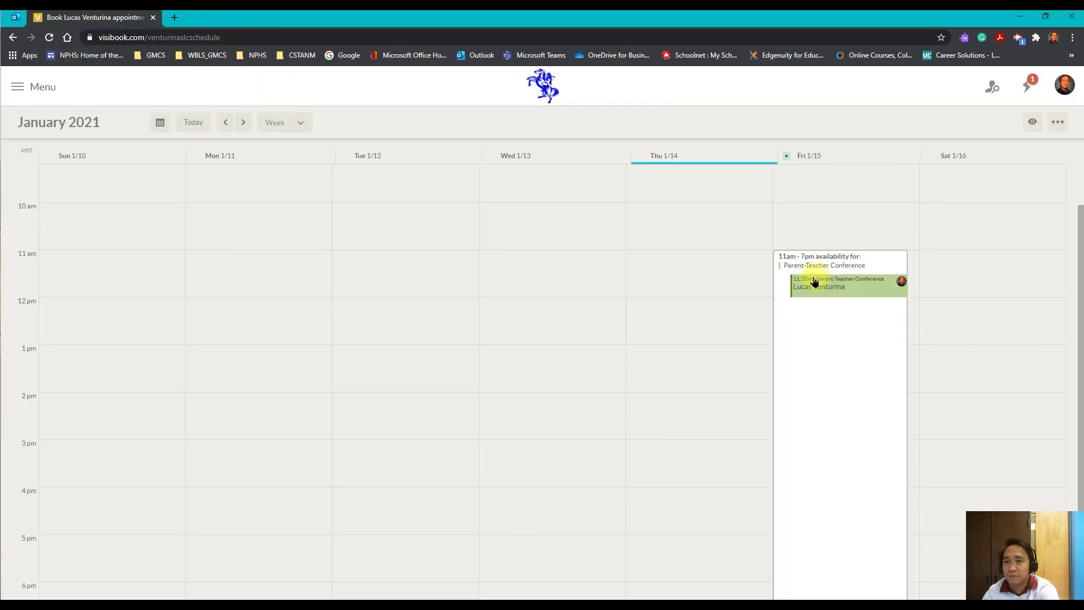
pyautogui.click(1027, 86)
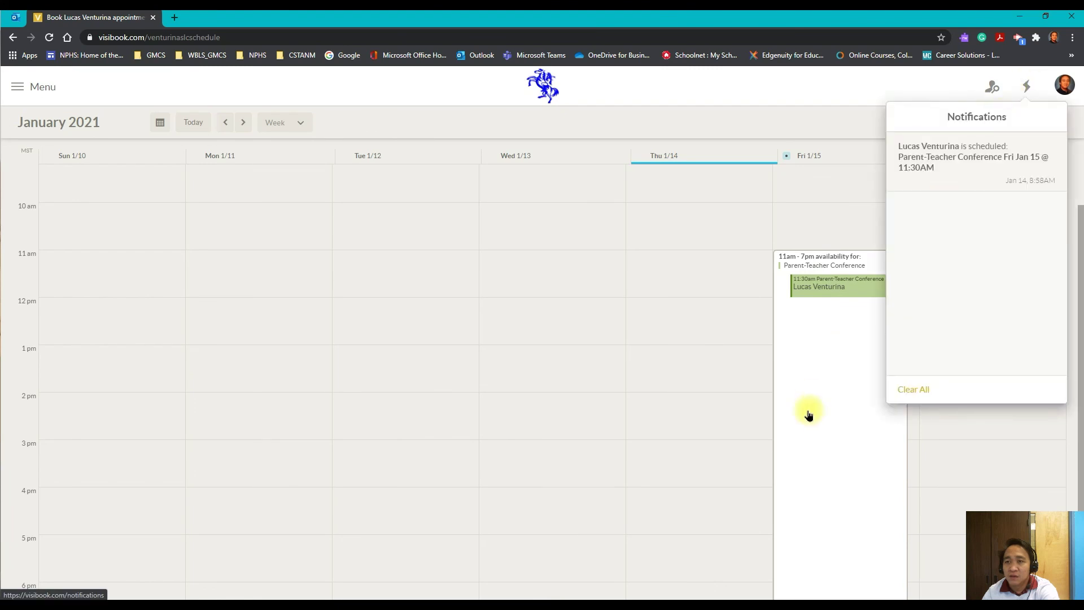
pyautogui.click(904, 389)
pyautogui.click(815, 339)
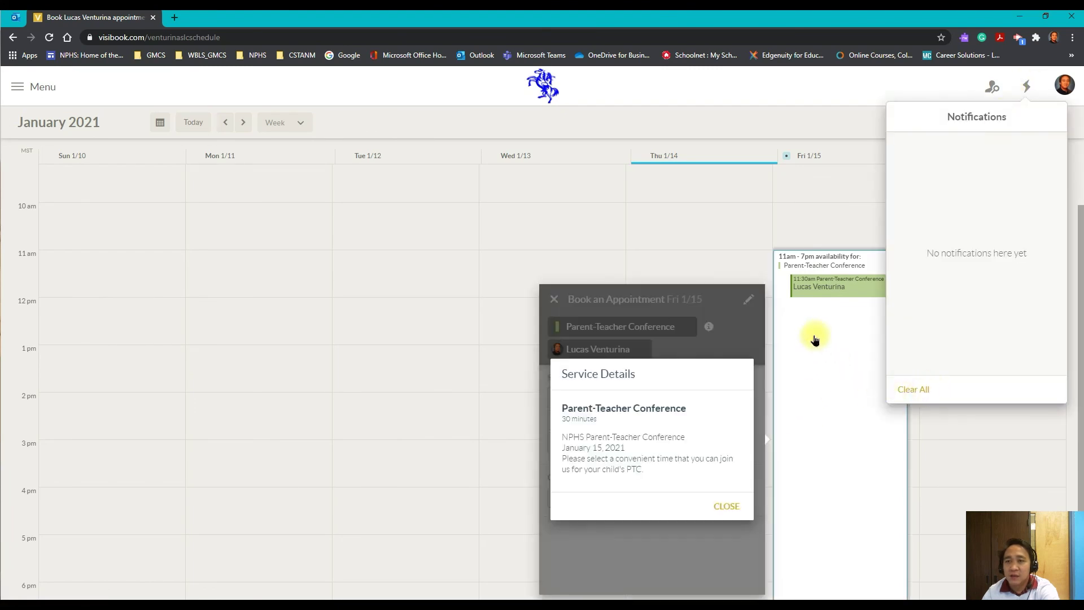
pyautogui.click(738, 228)
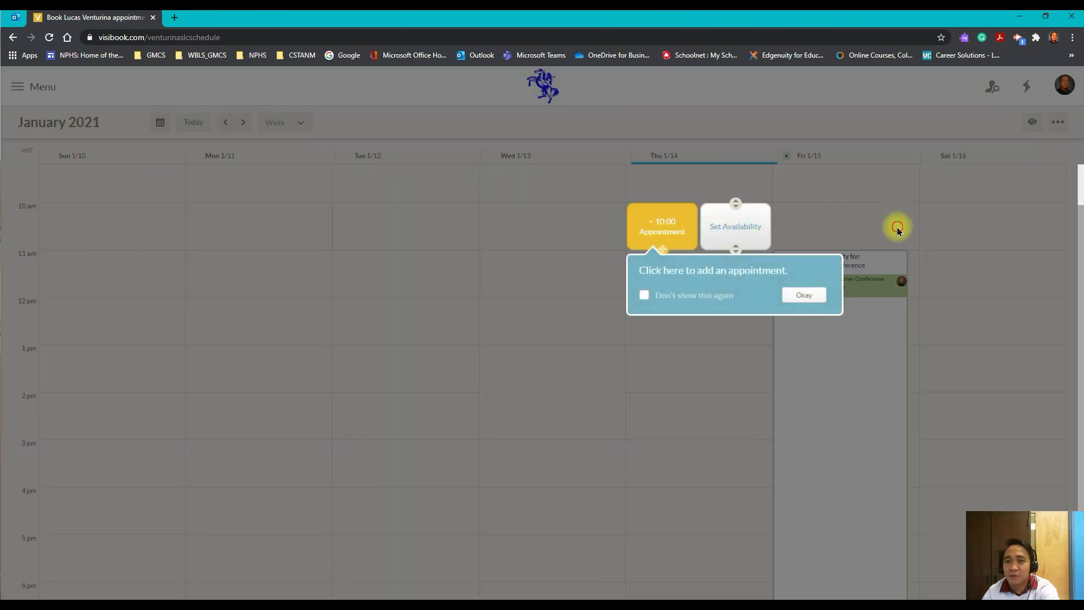
pyautogui.click(898, 228)
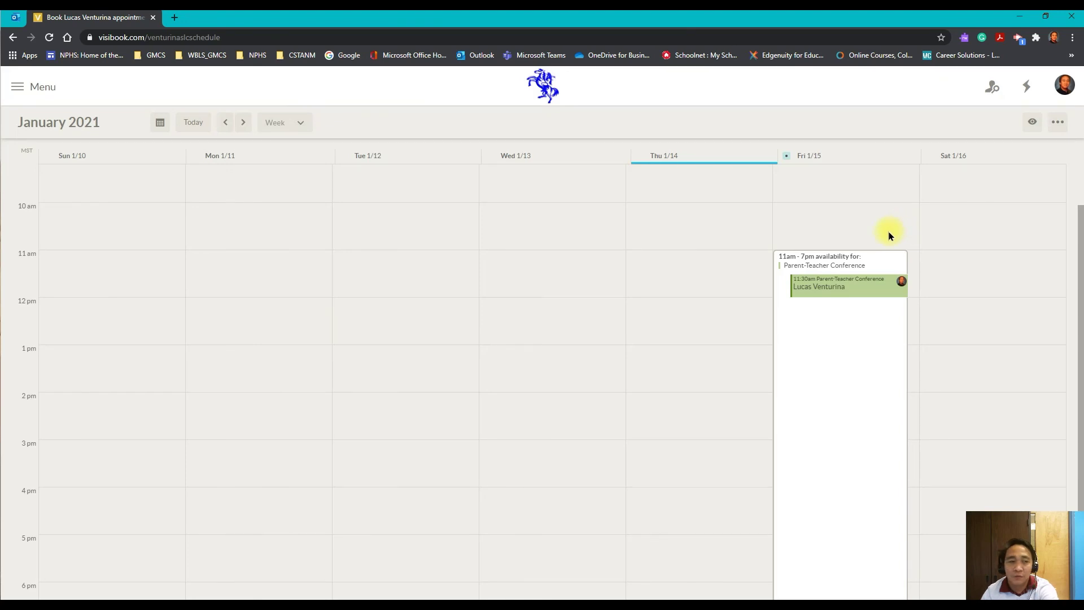